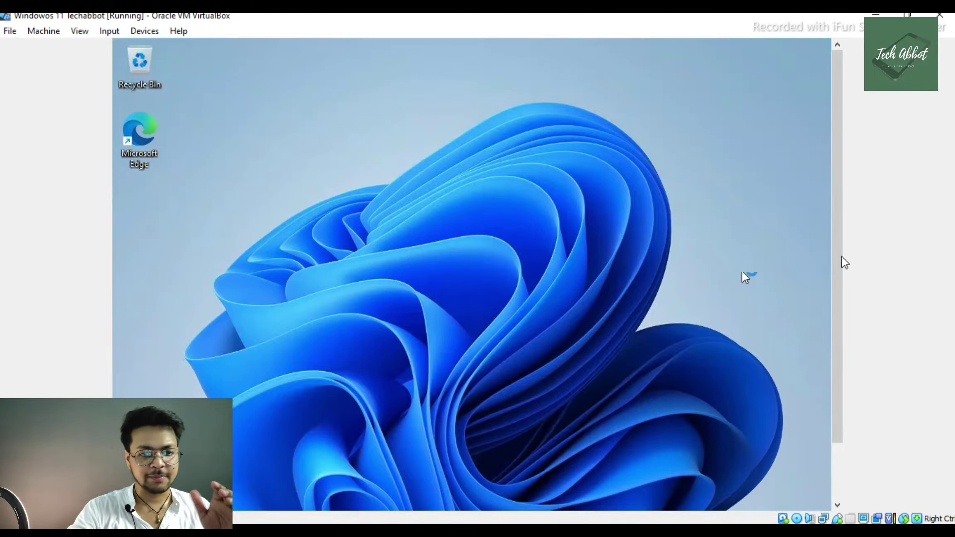
- Open the taskbar settings from the Windows 11 desktop's taskbar
left_click_drag(841, 256, 841, 312)
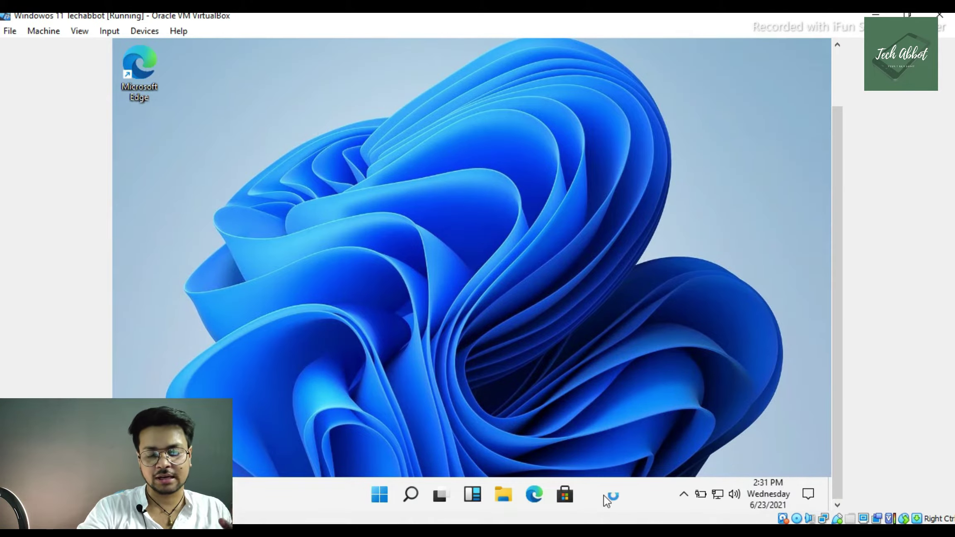
right_click(637, 494)
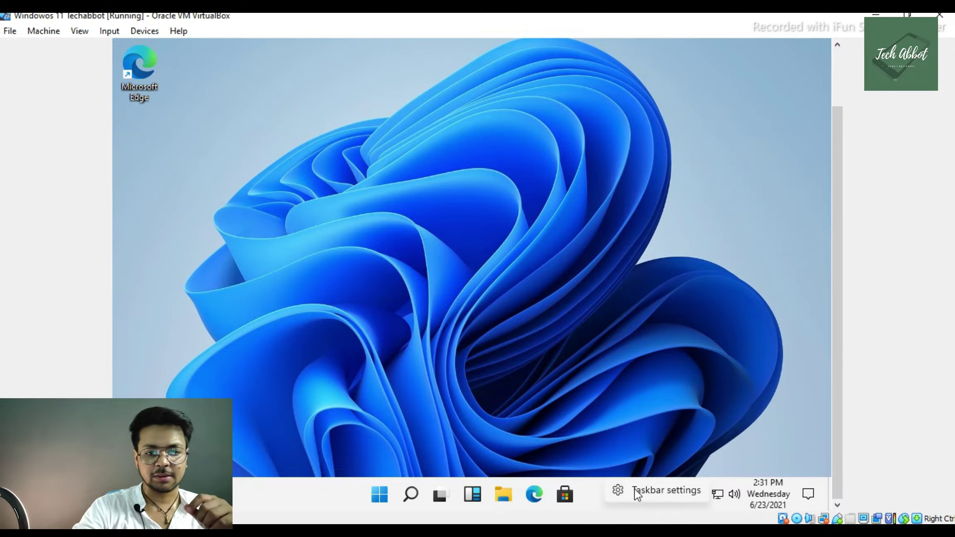
left_click(636, 494)
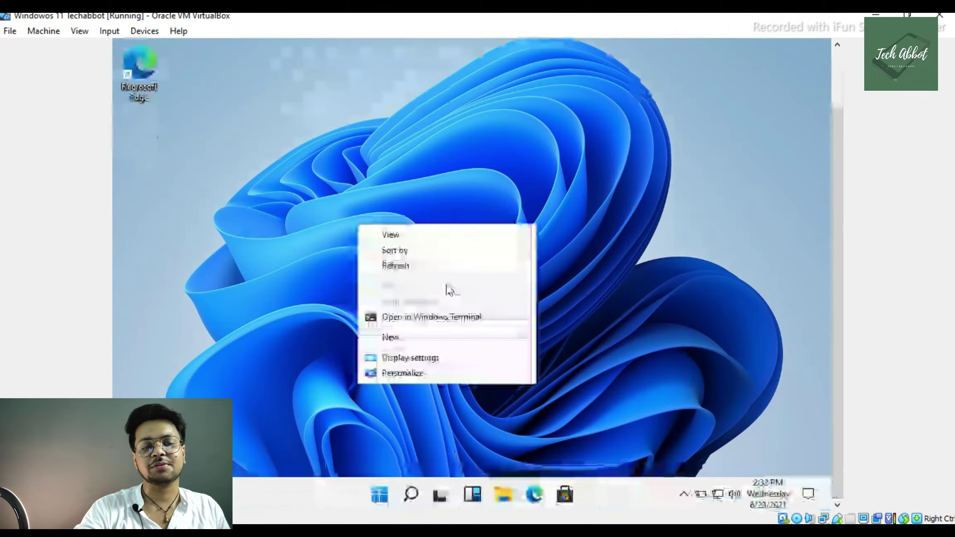
- Open the desktop personalization settings and look over the picture, fit and related options on the Background page
left_click(402, 373)
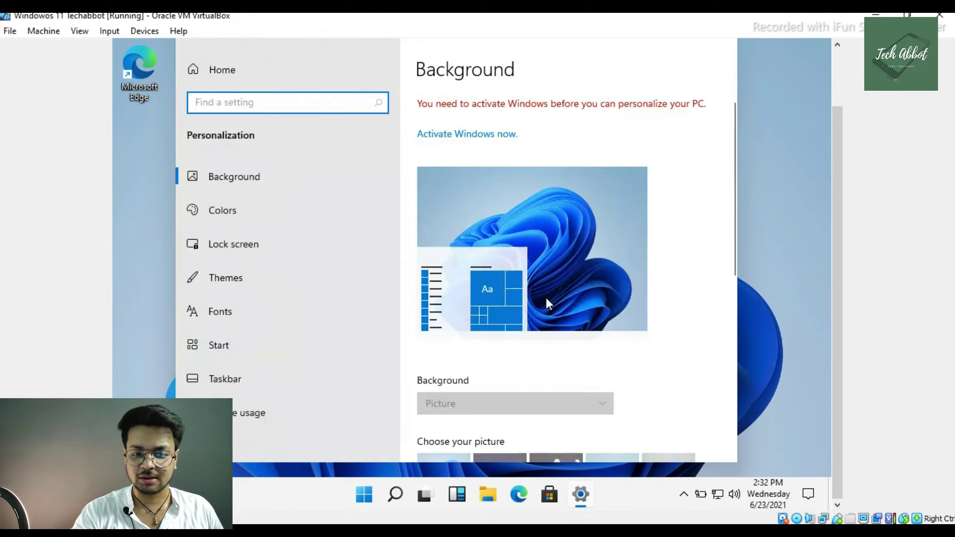
scroll(546, 297, "down", 5)
left_click(505, 210)
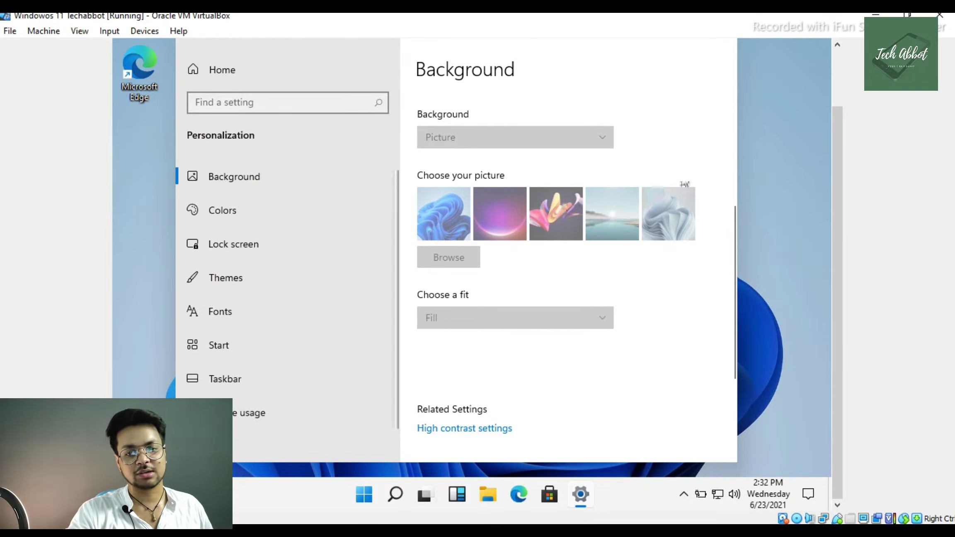
scroll(528, 286, "down", 4)
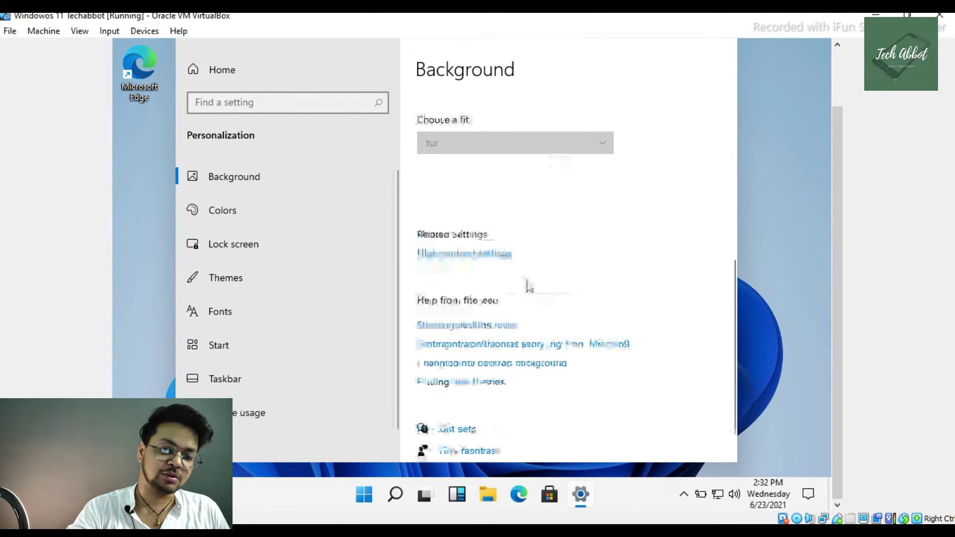
scroll(525, 307, "up", 5)
scroll(523, 316, "down", 5)
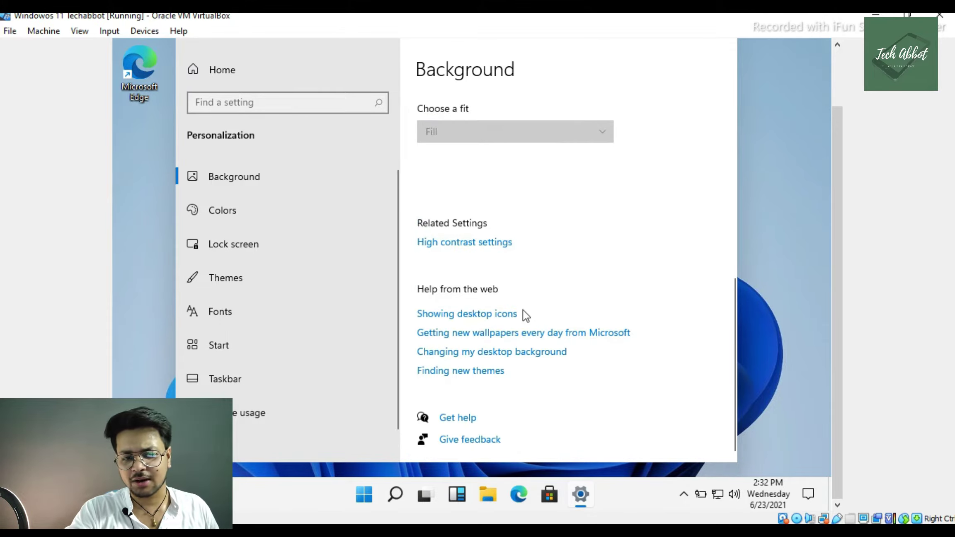
scroll(524, 315, "up", 1)
scroll(525, 315, "up", 8)
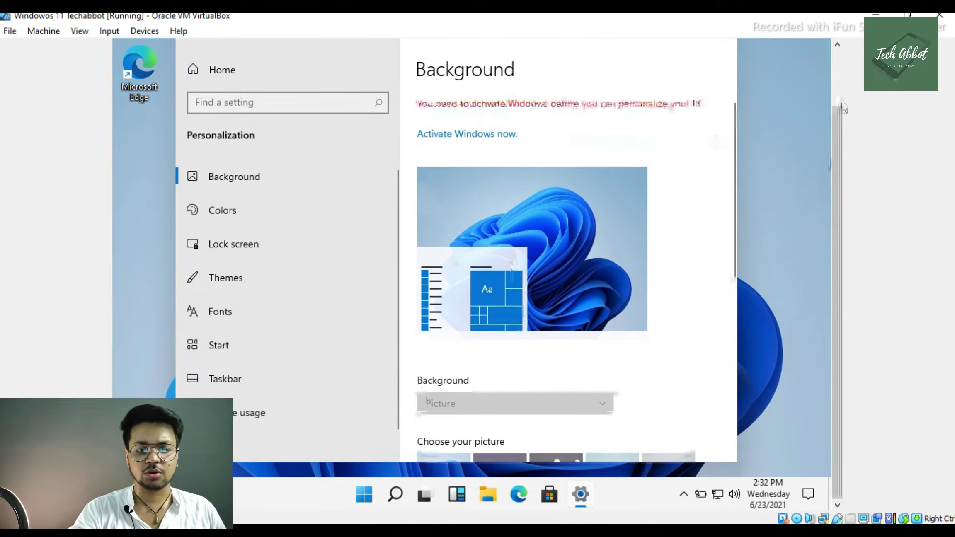
- Browse the Themes page for the current theme's components and the available themes, and close Settings
left_click_drag(843, 108, 842, 54)
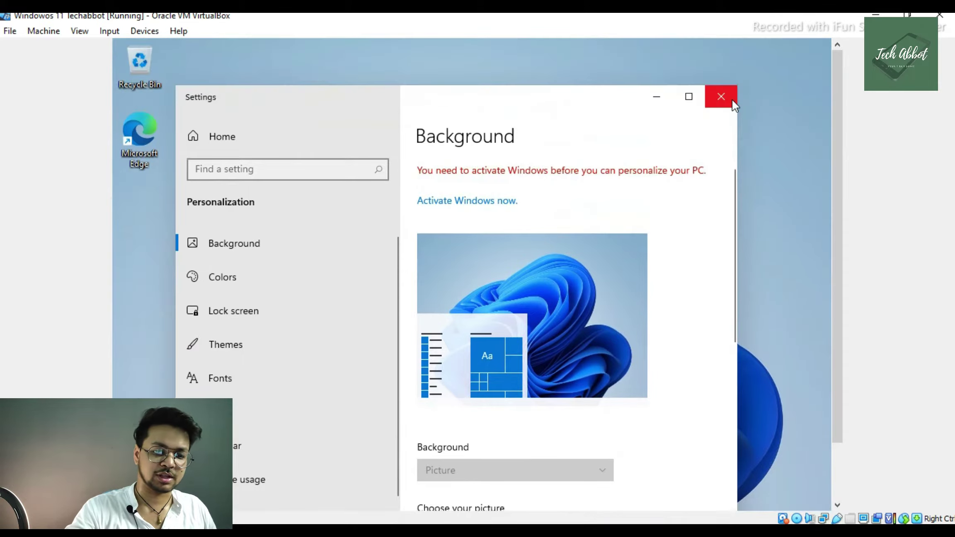
left_click(226, 344)
scroll(514, 330, "down", 3)
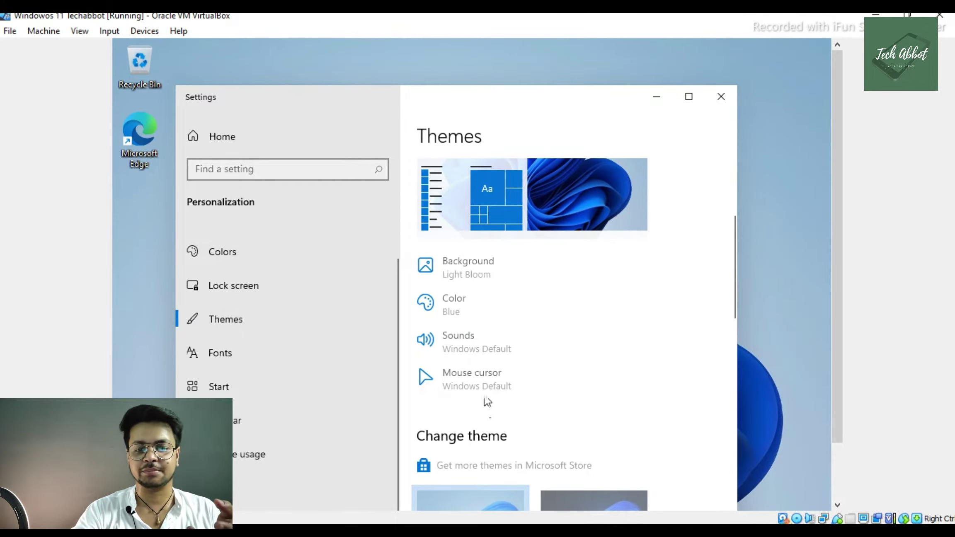
scroll(488, 247, "up", 3)
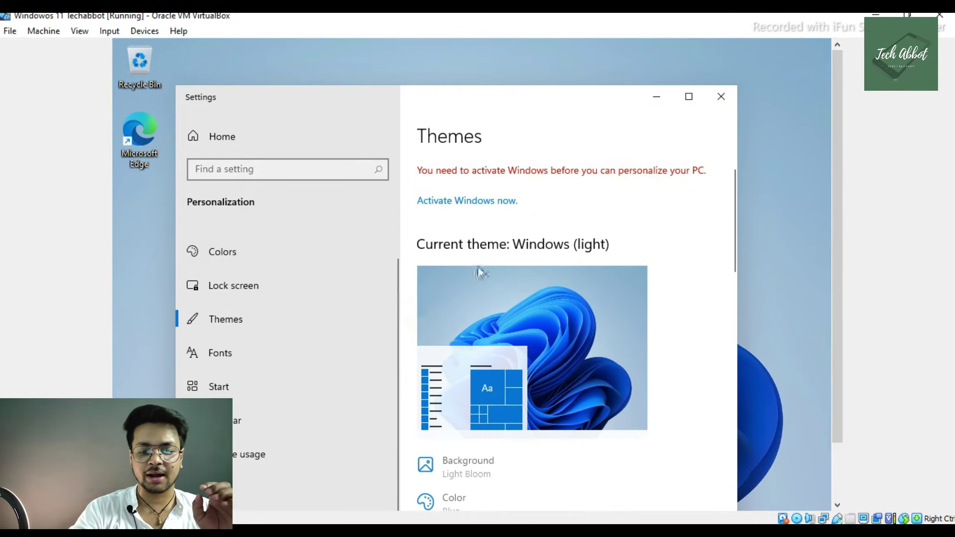
scroll(450, 299, "down", 3)
scroll(449, 299, "down", 4)
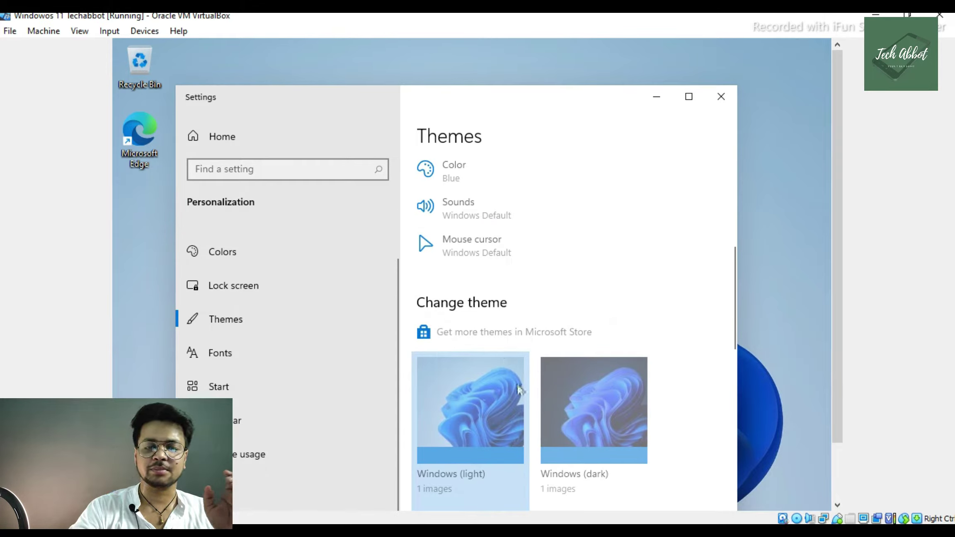
scroll(578, 386, "down", 3)
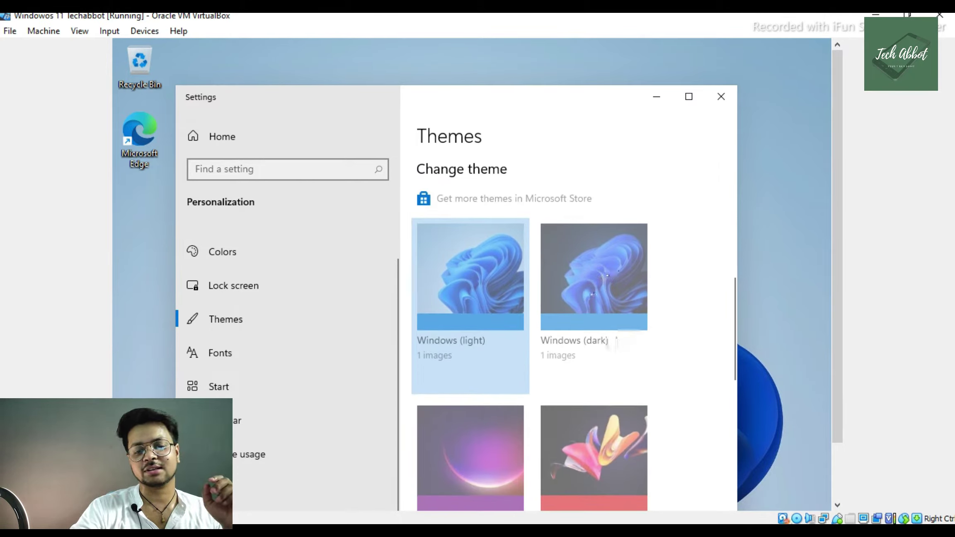
scroll(524, 294, "down", 3)
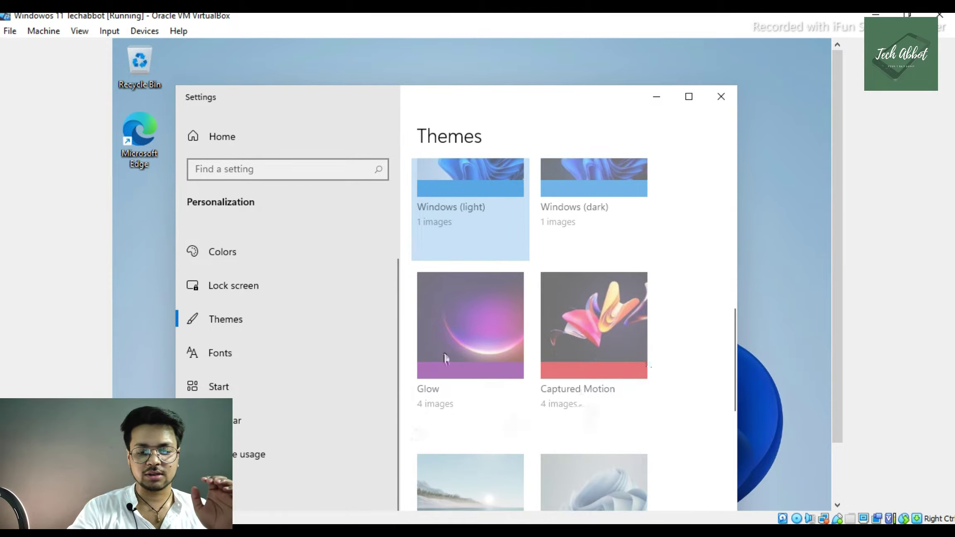
scroll(454, 371, "down", 4)
scroll(607, 319, "up", 7)
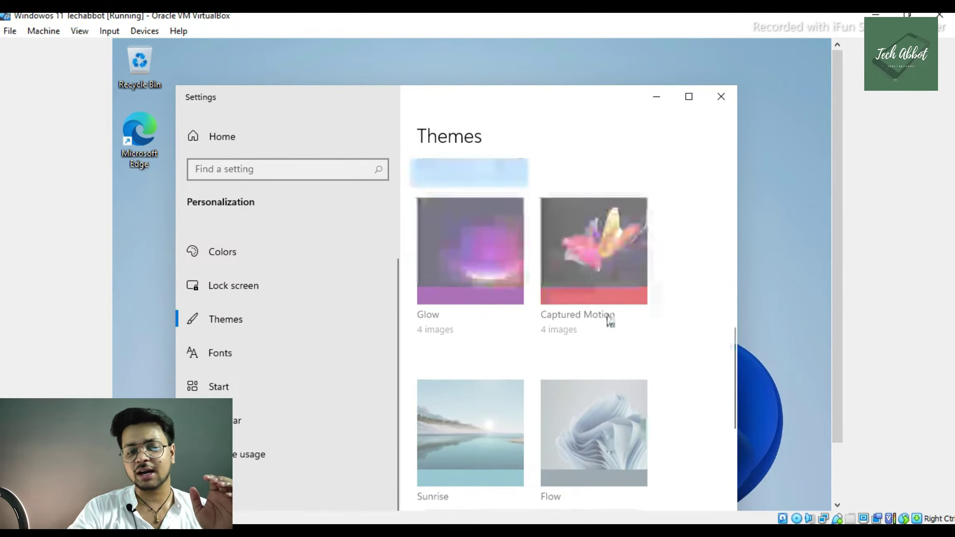
scroll(514, 369, "down", 3)
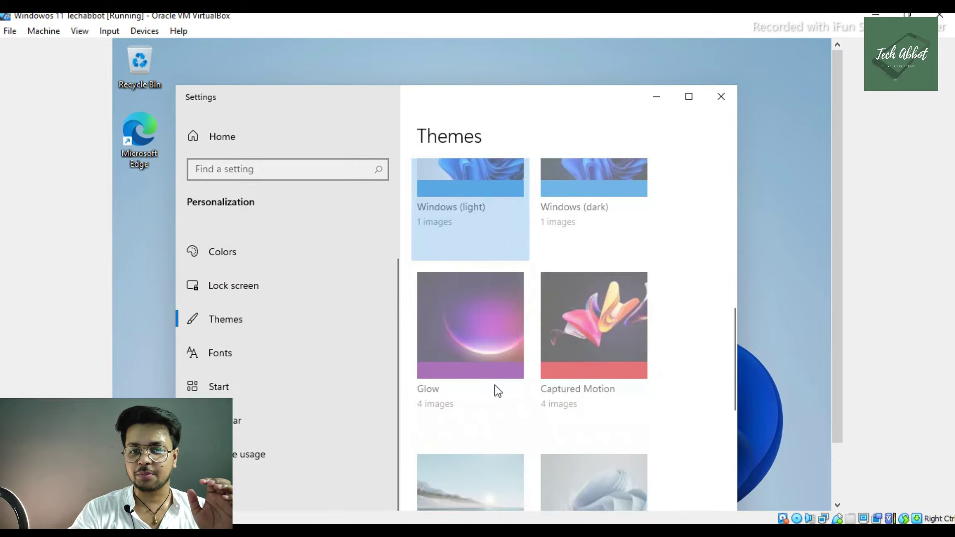
scroll(472, 364, "down", 5)
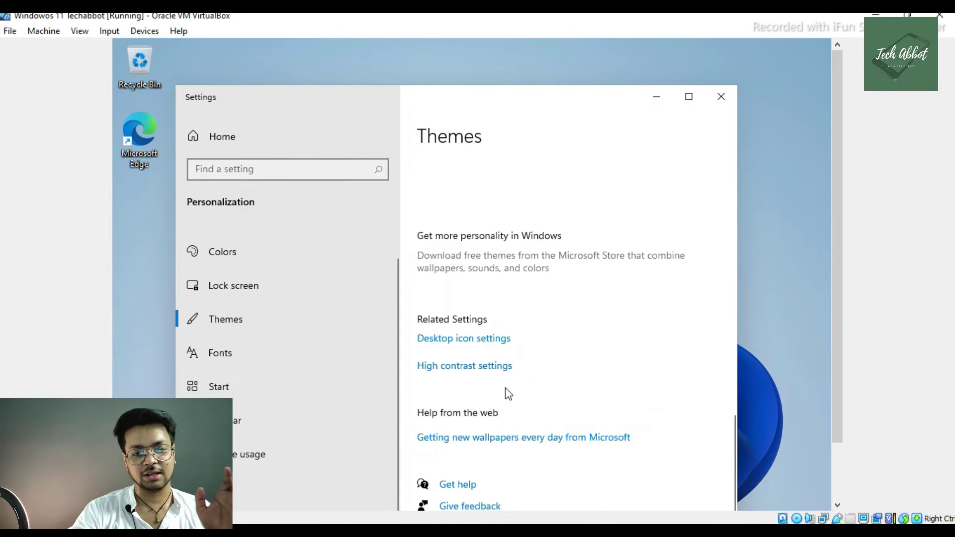
left_click(722, 96)
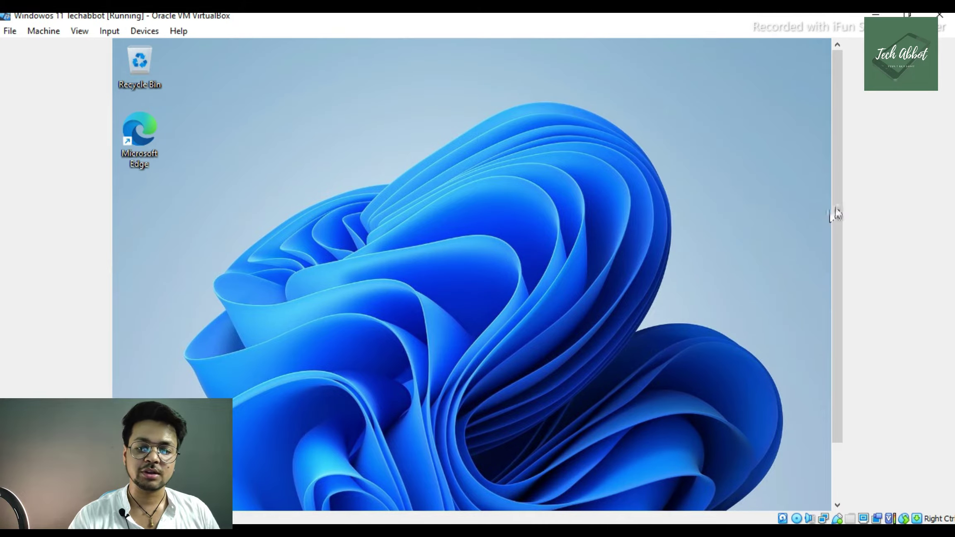
- Open Windows Terminal from the desktop
left_click_drag(836, 213, 840, 330)
right_click(584, 310)
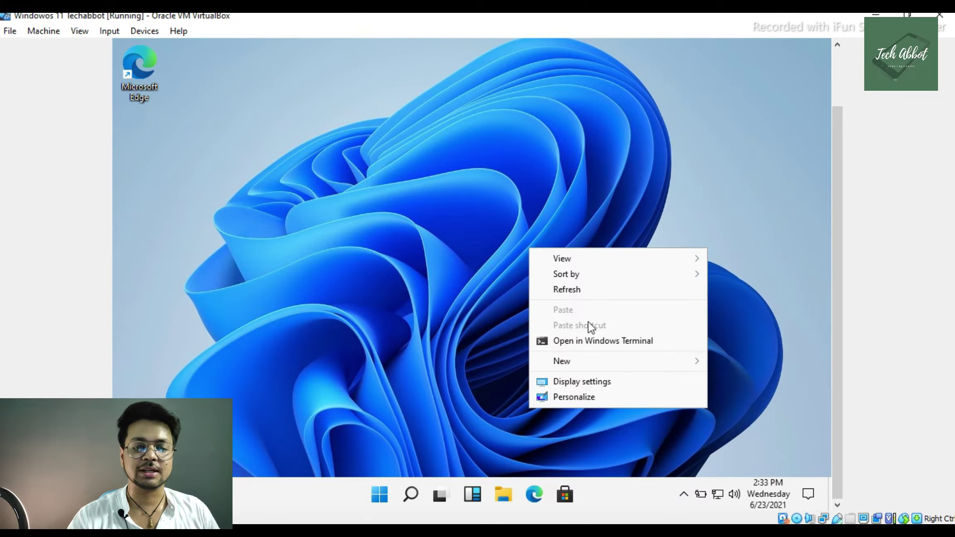
left_click(588, 339)
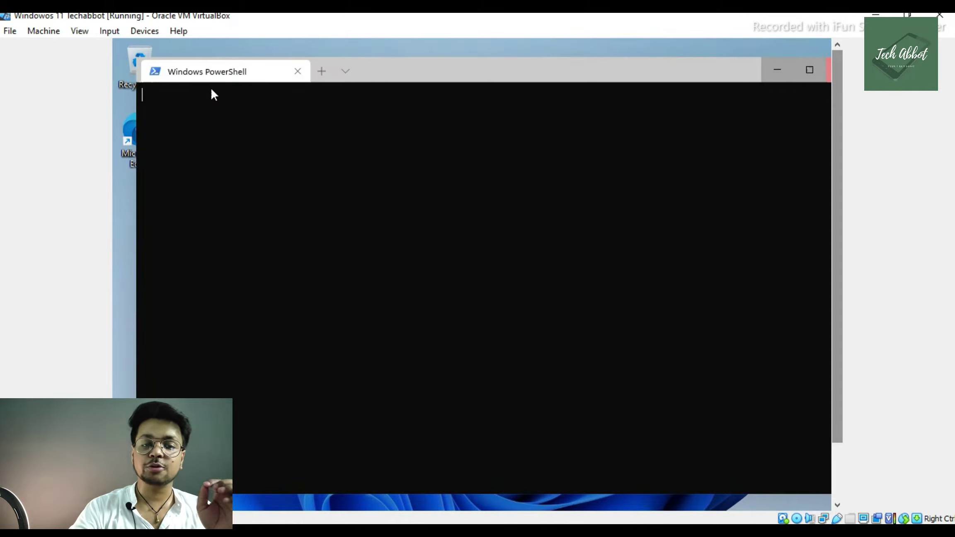
- Open a Command Prompt tab and an Azure Cloud Shell tab alongside Windows PowerShell in the terminal
left_click(344, 72)
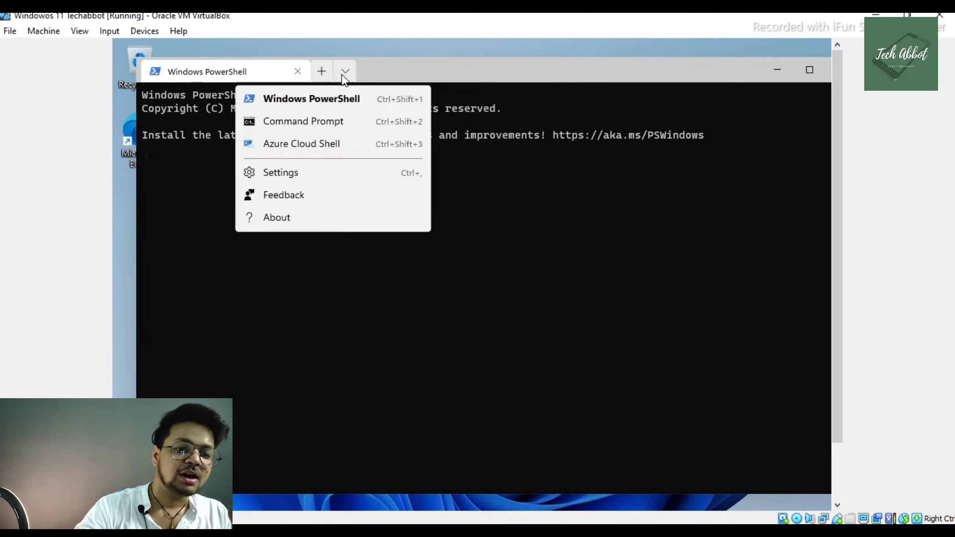
left_click(306, 123)
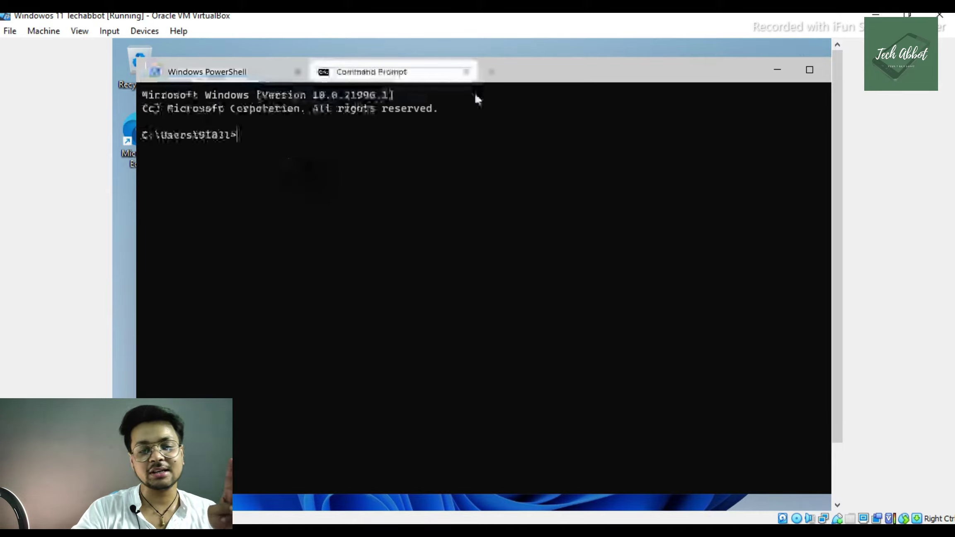
left_click(510, 72)
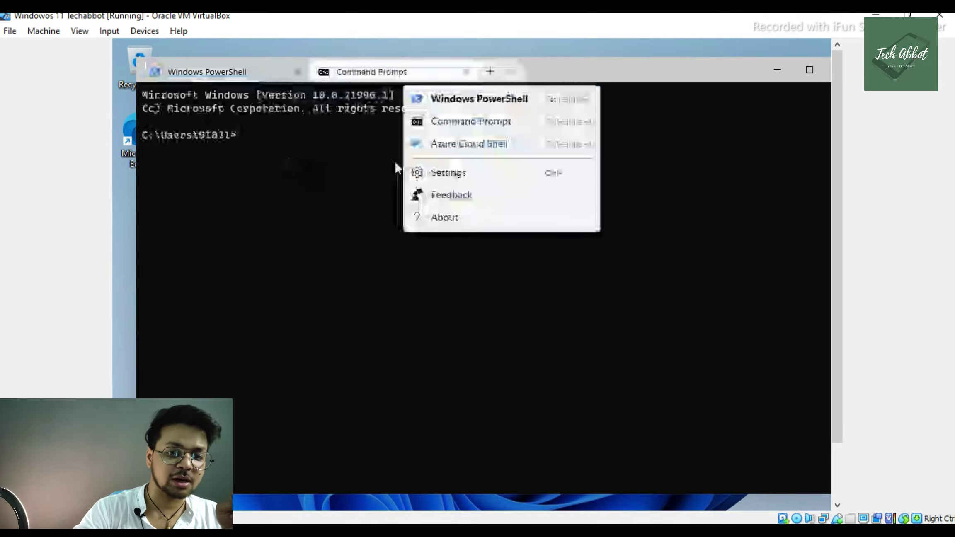
left_click(466, 146)
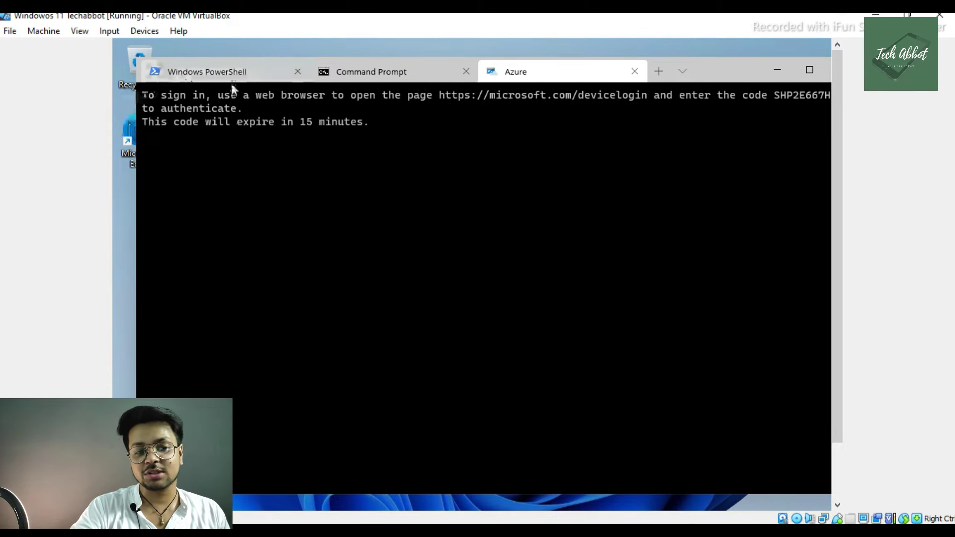
- Switch among the PowerShell, Command Prompt and Azure tabs, and close the Azure and Command Prompt tabs
left_click(261, 73)
left_click(404, 73)
left_click(548, 74)
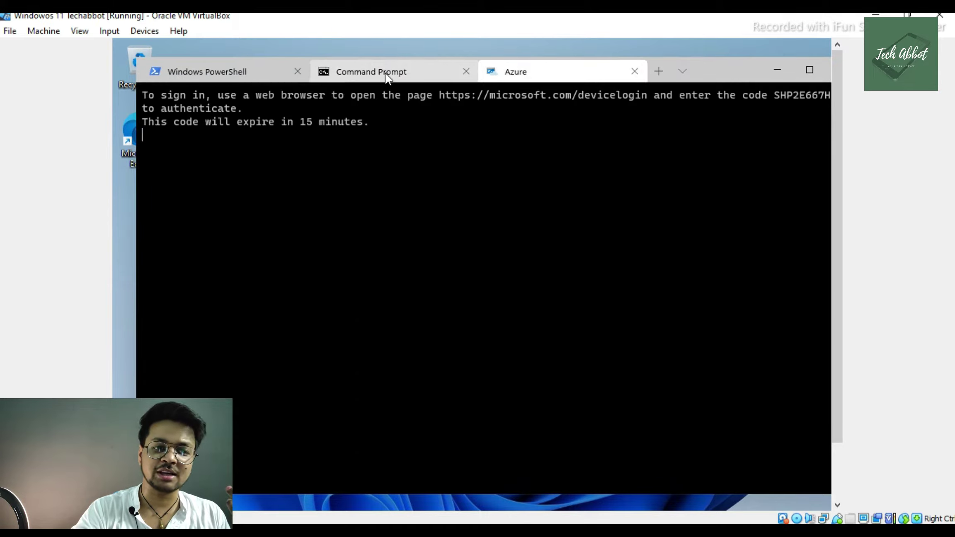
left_click(373, 73)
left_click(270, 74)
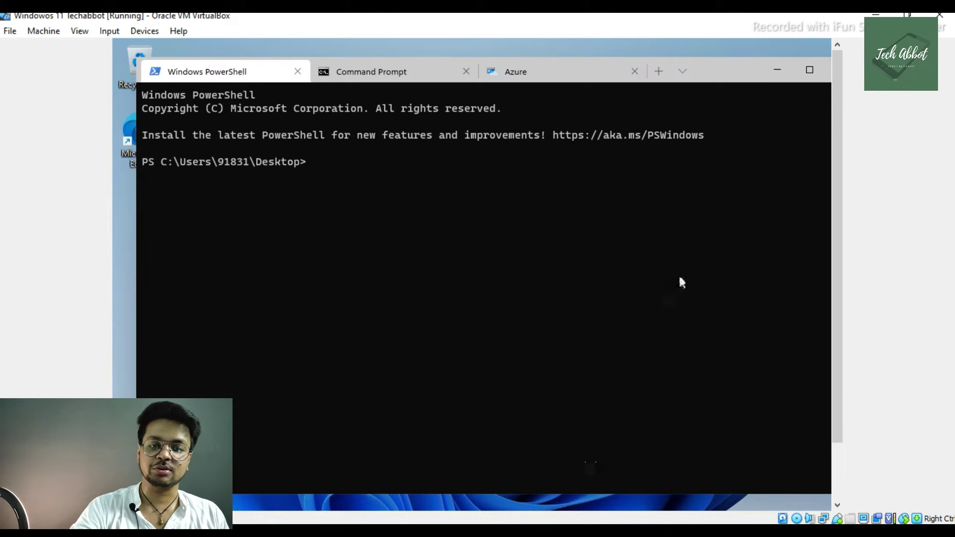
left_click(633, 74)
left_click(633, 73)
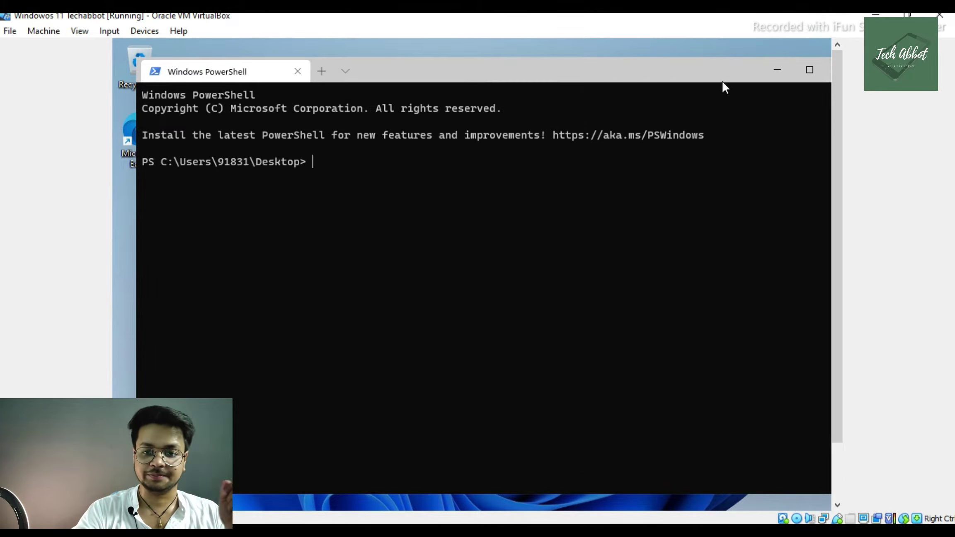
- Open the widgets dashboard and select Desktop 2 in Task View
key("super+w")
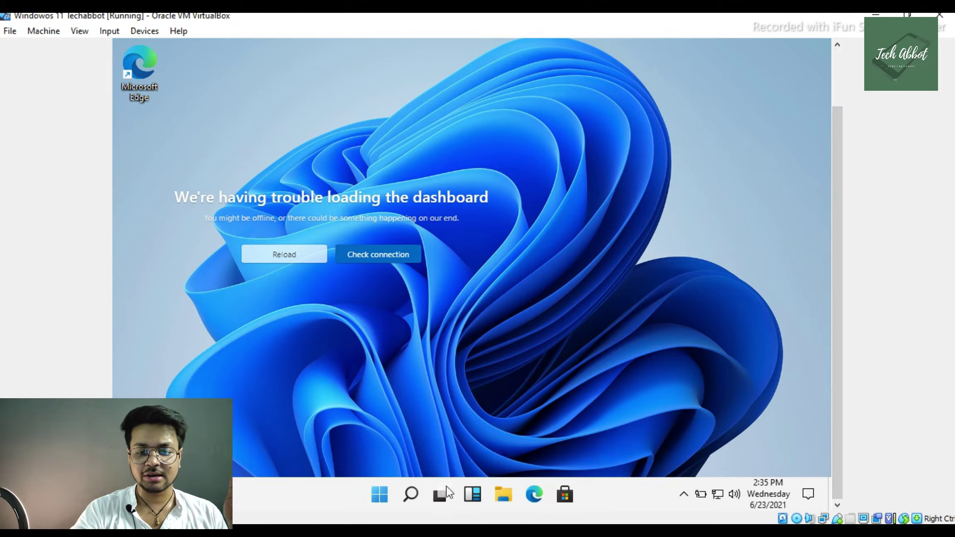
left_click(441, 502)
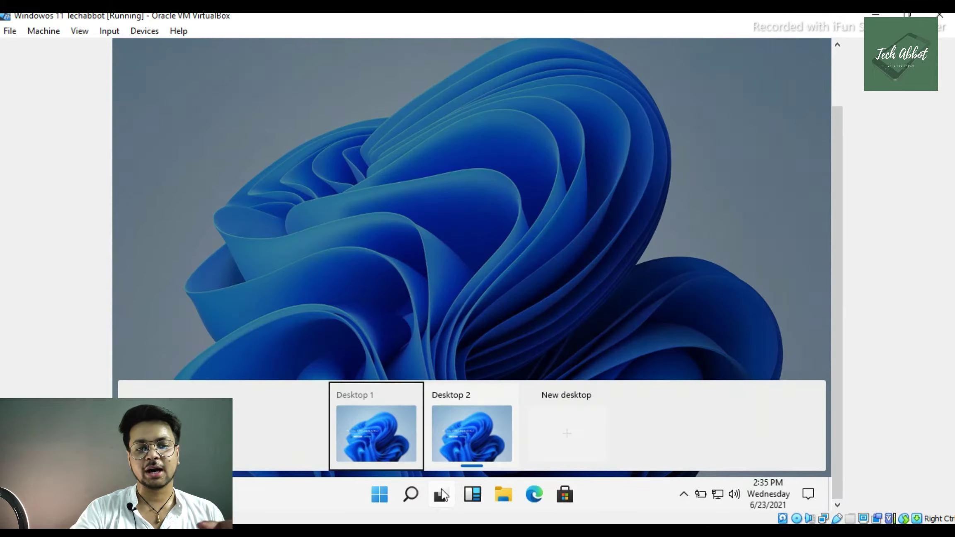
left_click(475, 441)
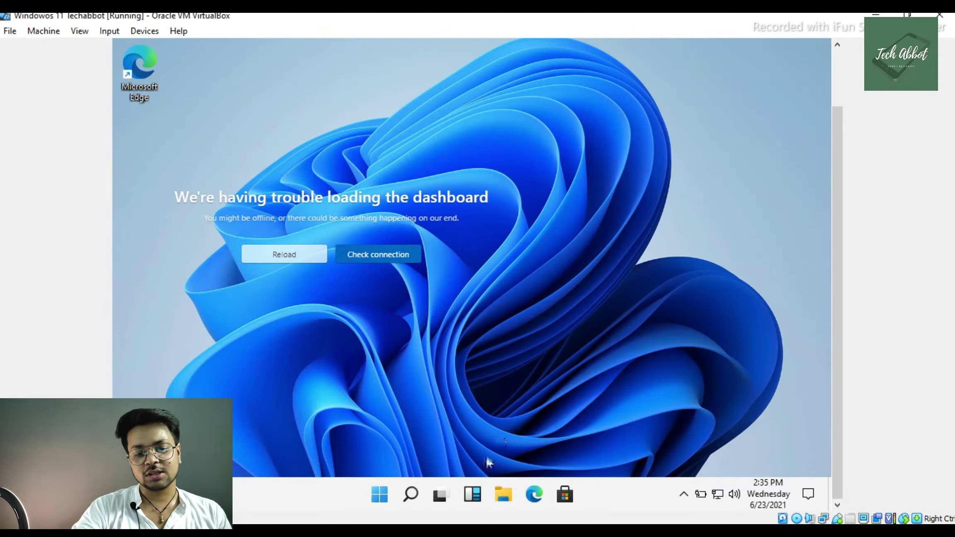
- Try to add a new virtual desktop in Task View
left_click(440, 495)
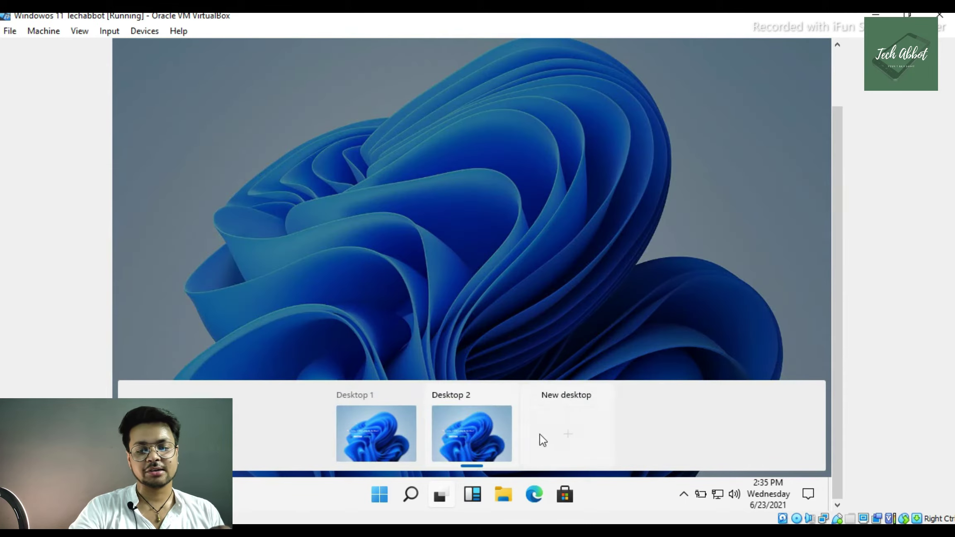
left_click(539, 437)
left_click(561, 394)
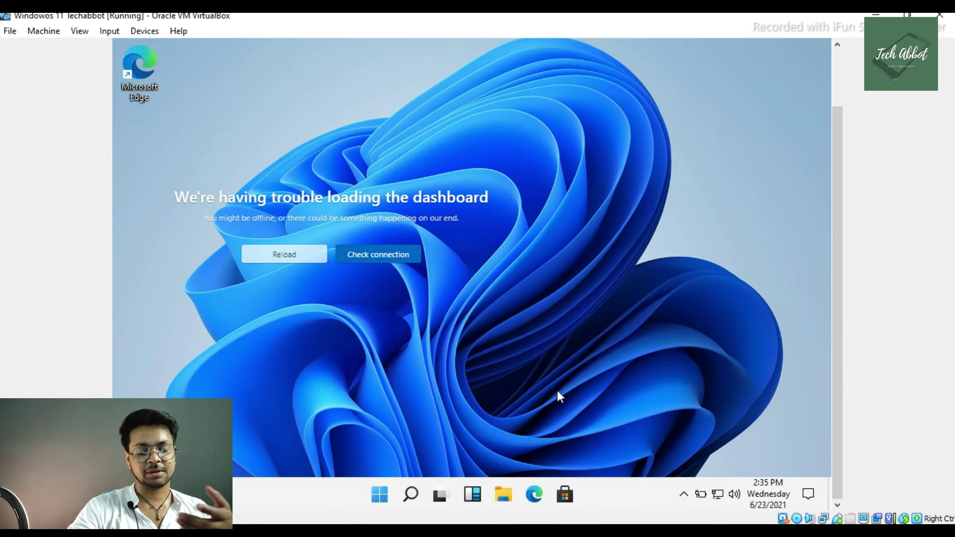
left_click(441, 497)
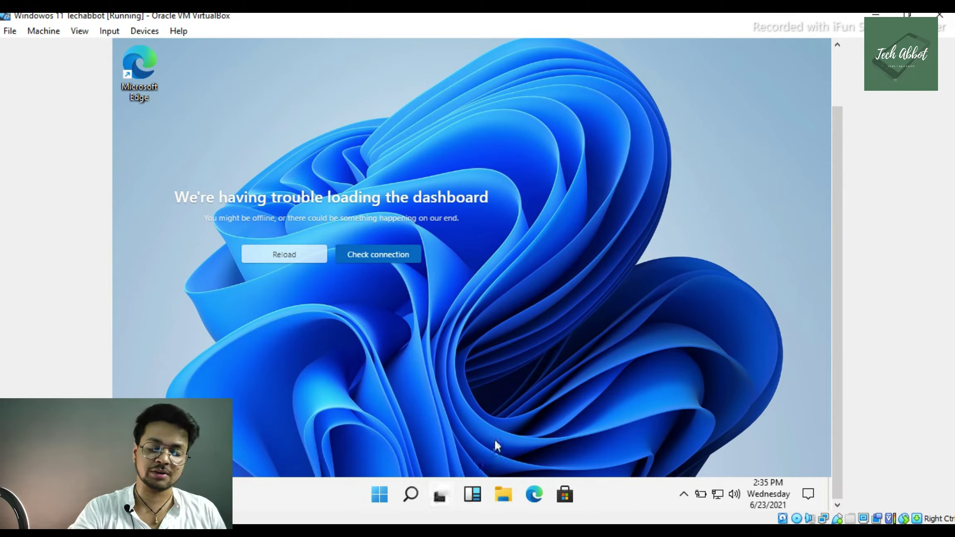
left_click(551, 396)
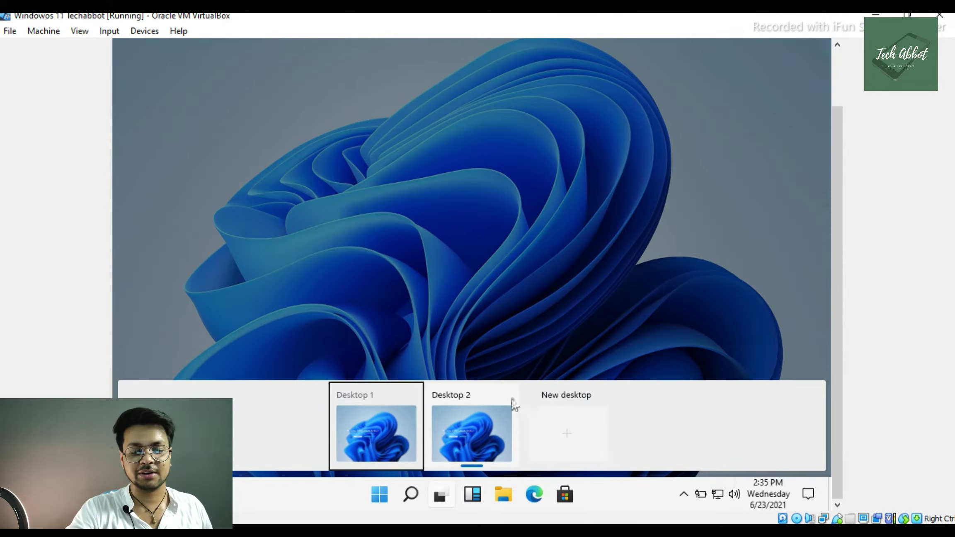
- Open the Start menu to view its pinned apps and recommended items
key("super")
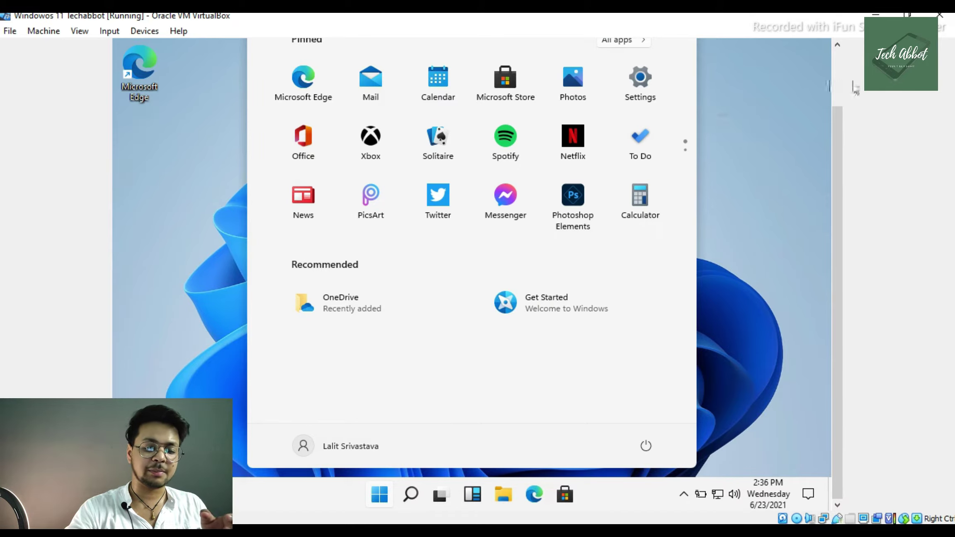
- Open the notification center, collapse and expand its quick action tiles, and dismiss it
left_click(837, 89)
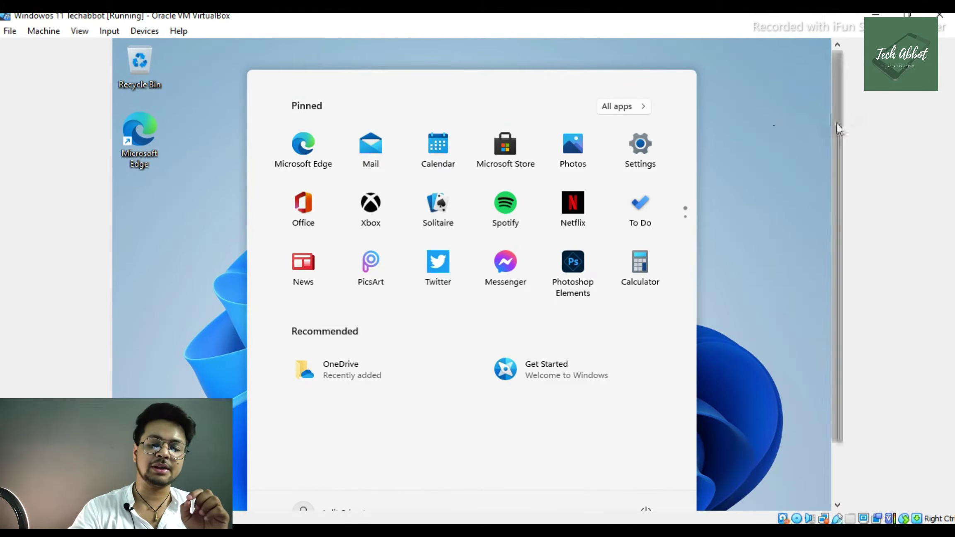
left_click_drag(837, 128, 830, 244)
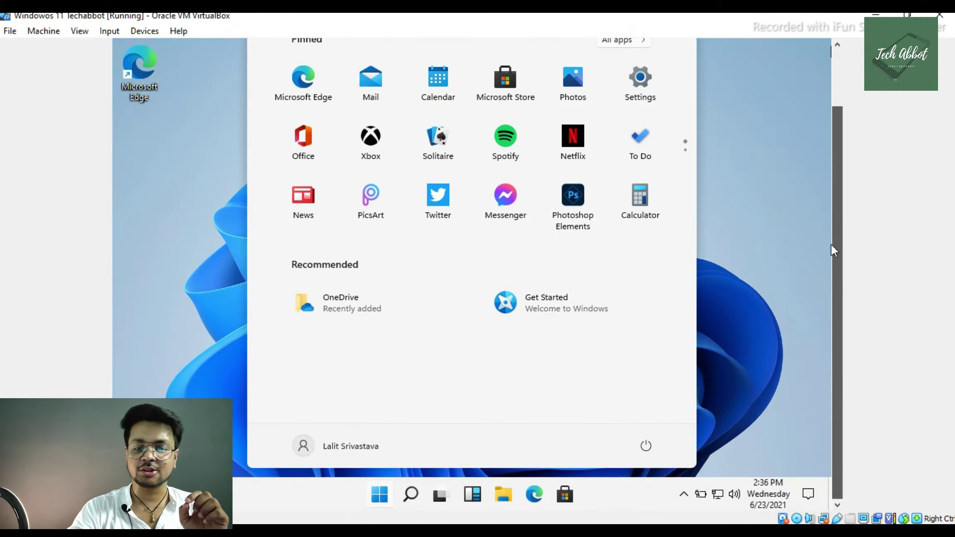
left_click(809, 493)
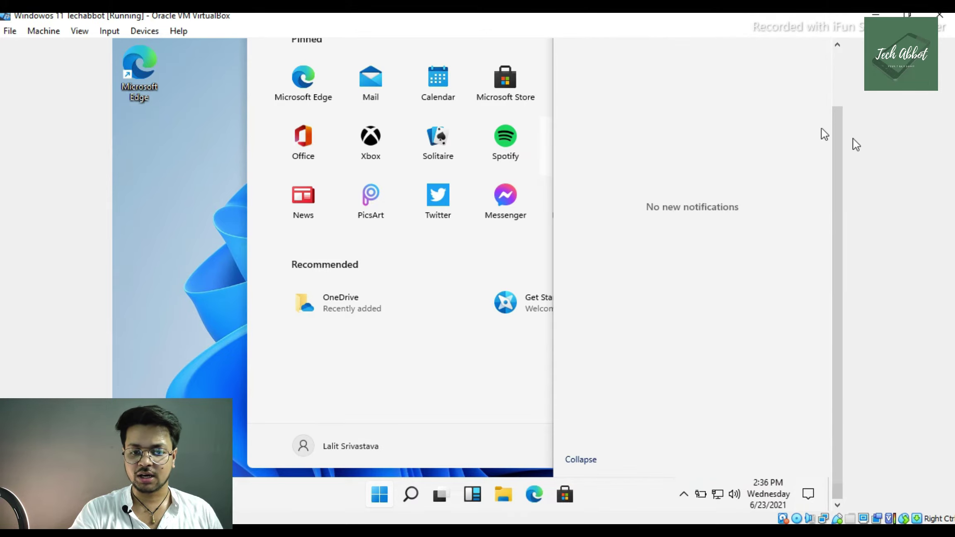
mouse_move(842, 147)
left_mouse_down()
mouse_move(841, 77)
mouse_move(841, 147)
left_mouse_up()
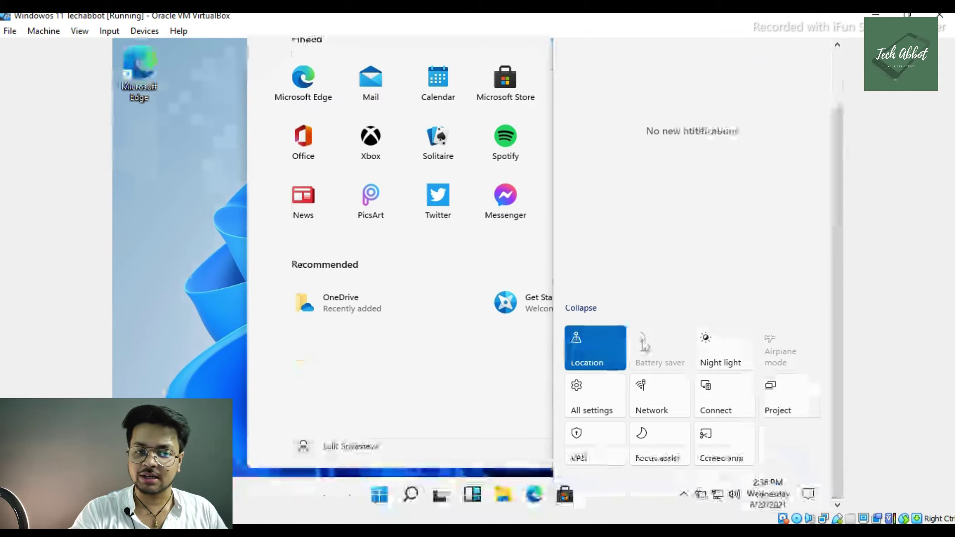
left_click(584, 308)
left_click(582, 411)
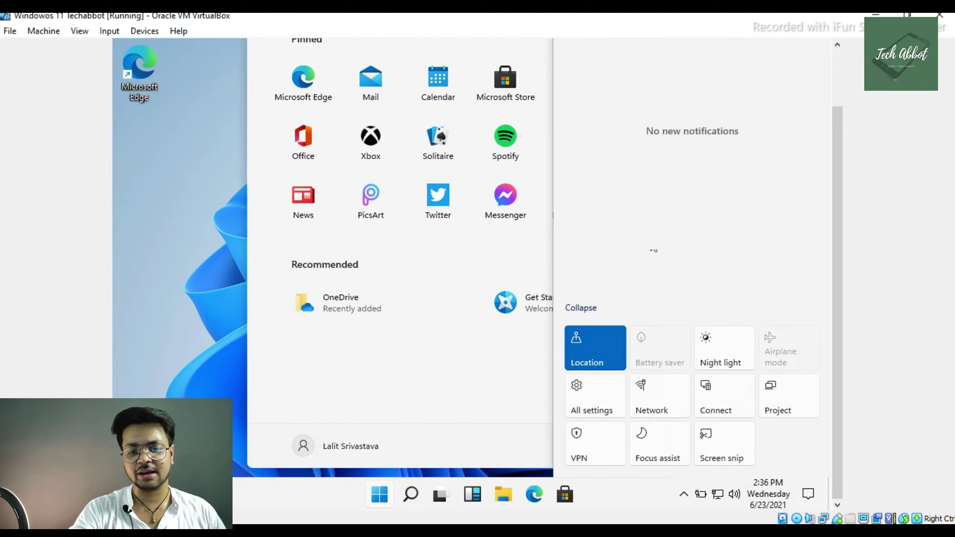
left_click(839, 73)
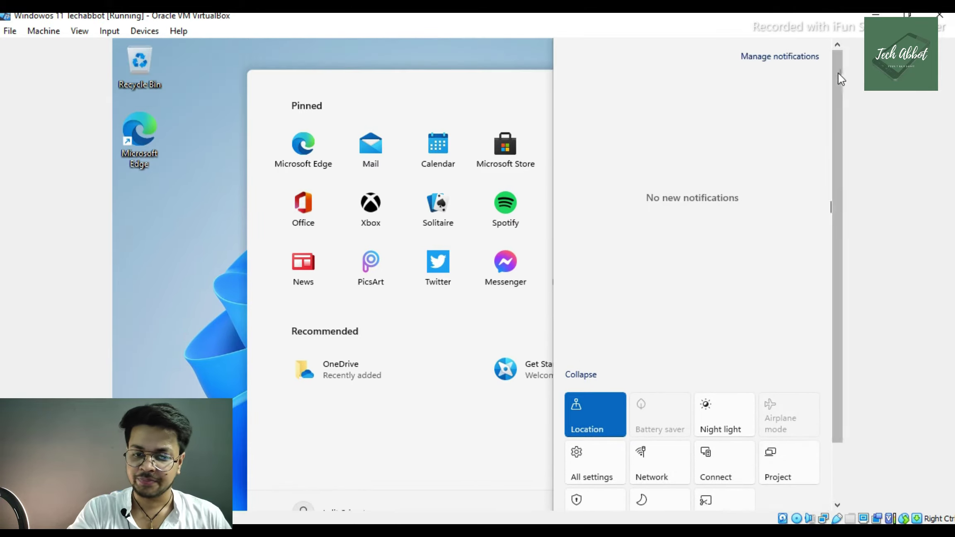
left_click(251, 411)
left_click(837, 504)
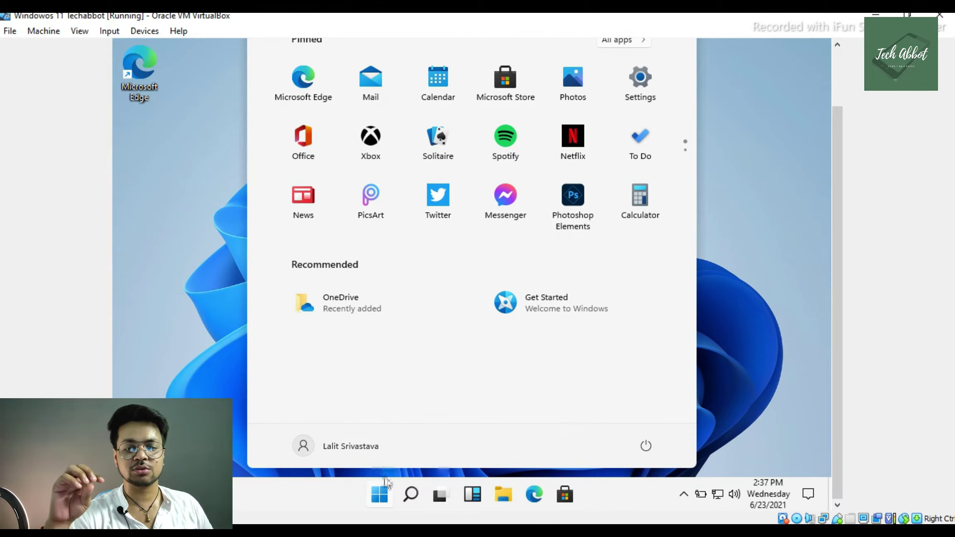
- Reopen the Start menu, browse through its pinned apps, and close it
left_click(383, 503)
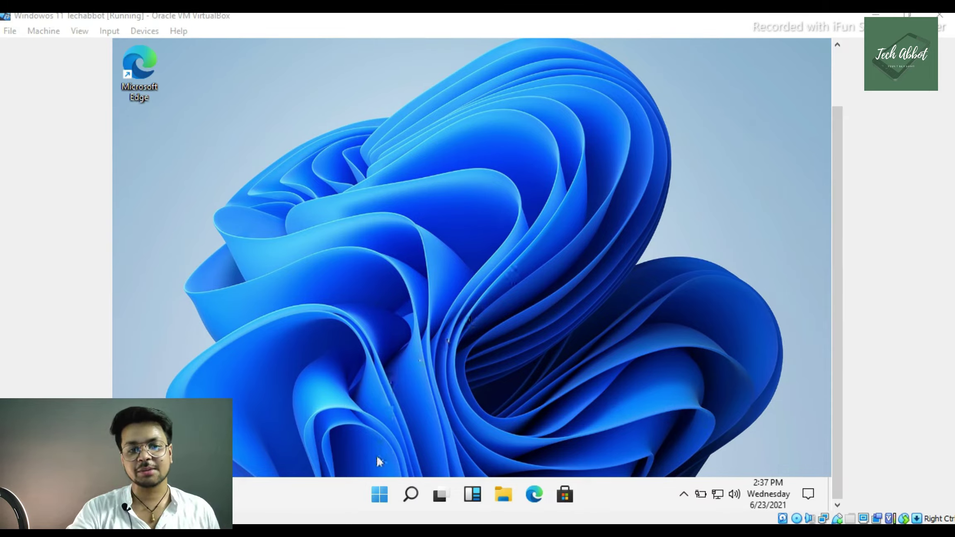
left_click(380, 492)
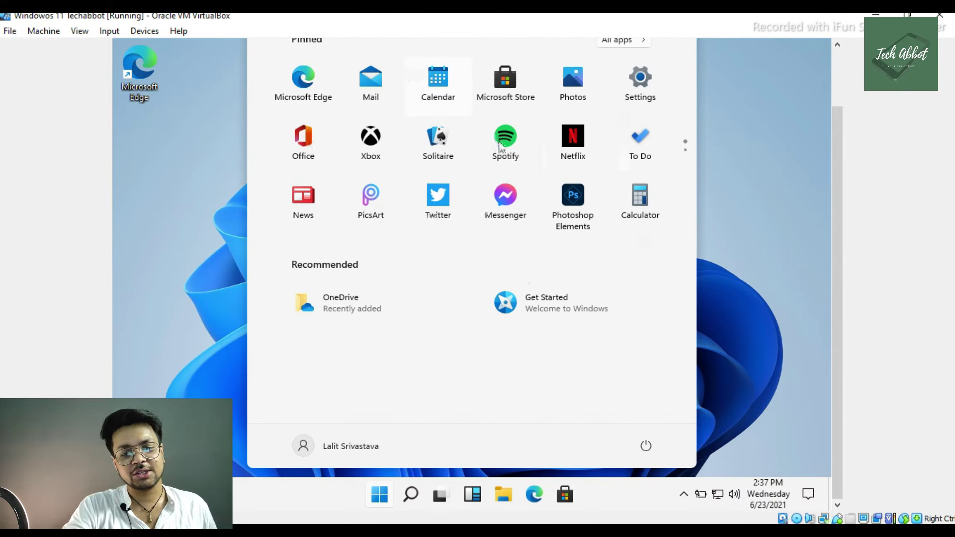
scroll(657, 161, "down", 1)
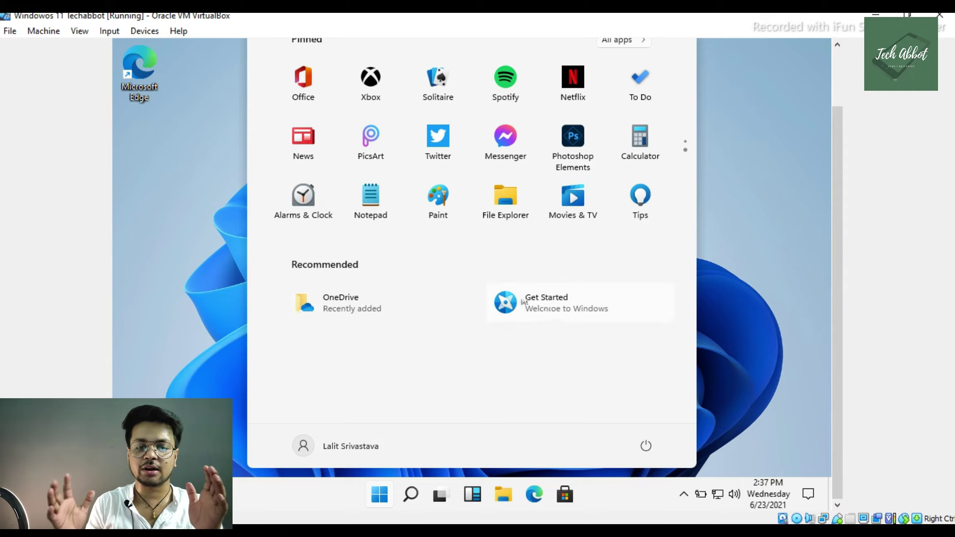
scroll(399, 151, "up", 1)
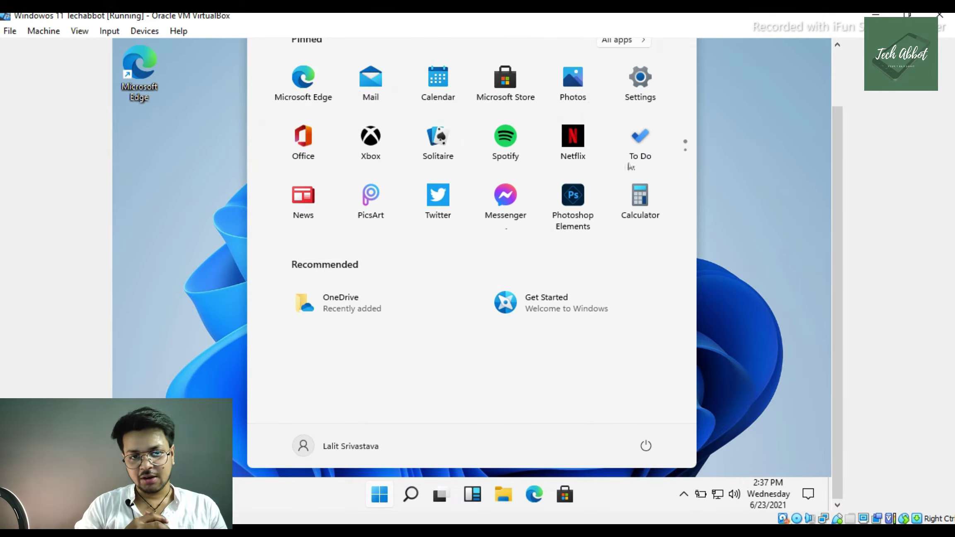
left_click(734, 124)
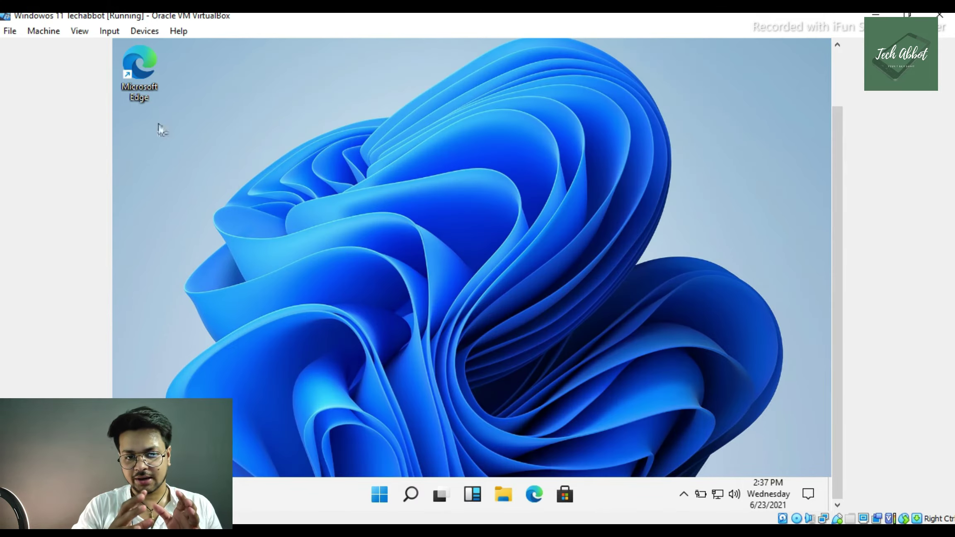
- Open File Explorer, expand This PC in the folder tree, and show its folders and drives
left_click(503, 492)
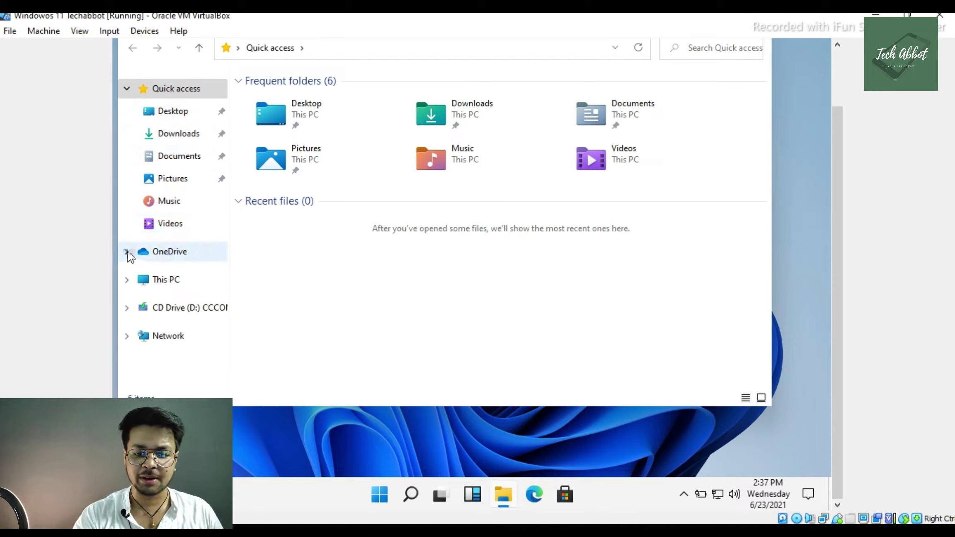
left_click(126, 281)
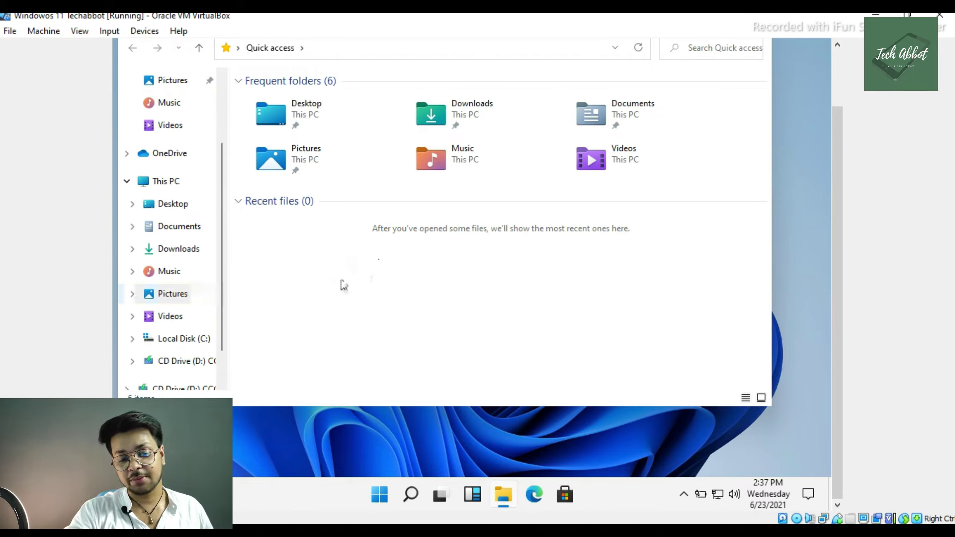
scroll(161, 290, "down", 2)
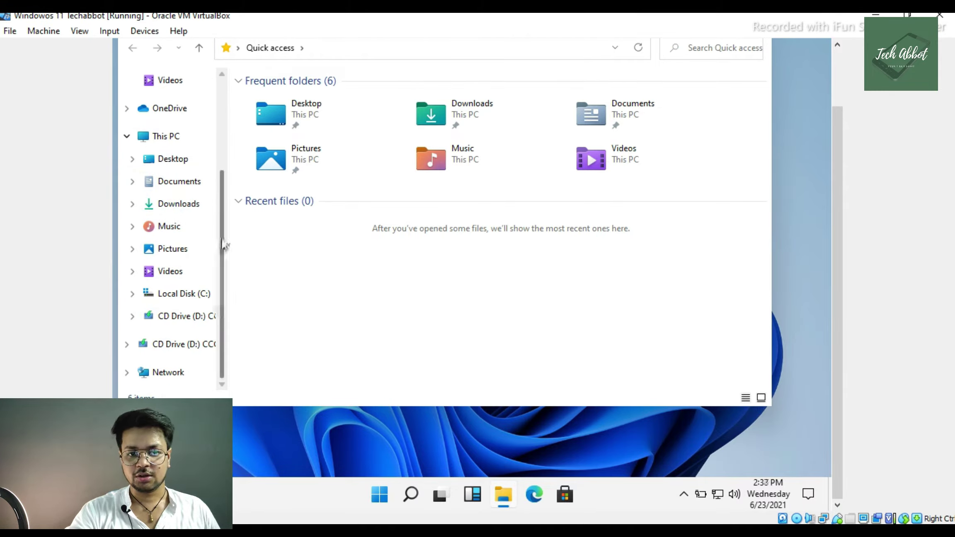
scroll(225, 205, "up", 2)
left_click(164, 207)
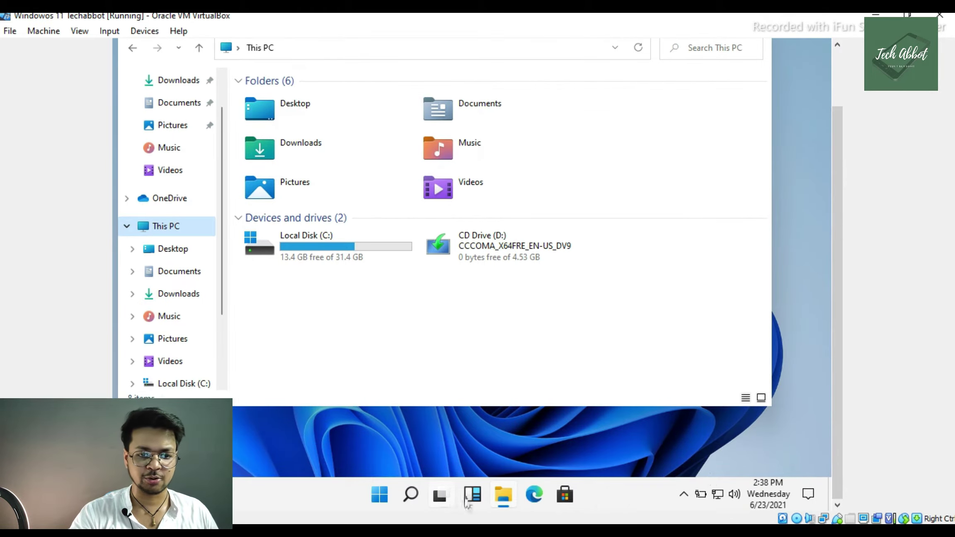
- Minimize and restore the File Explorer window several times to view its animation
left_click(501, 504)
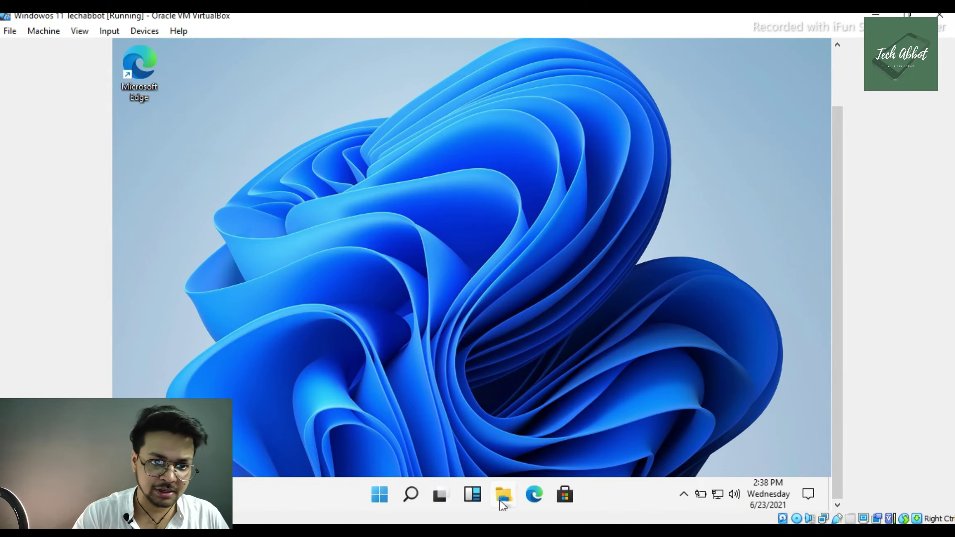
left_click(501, 504)
left_click(502, 503)
left_click(502, 503)
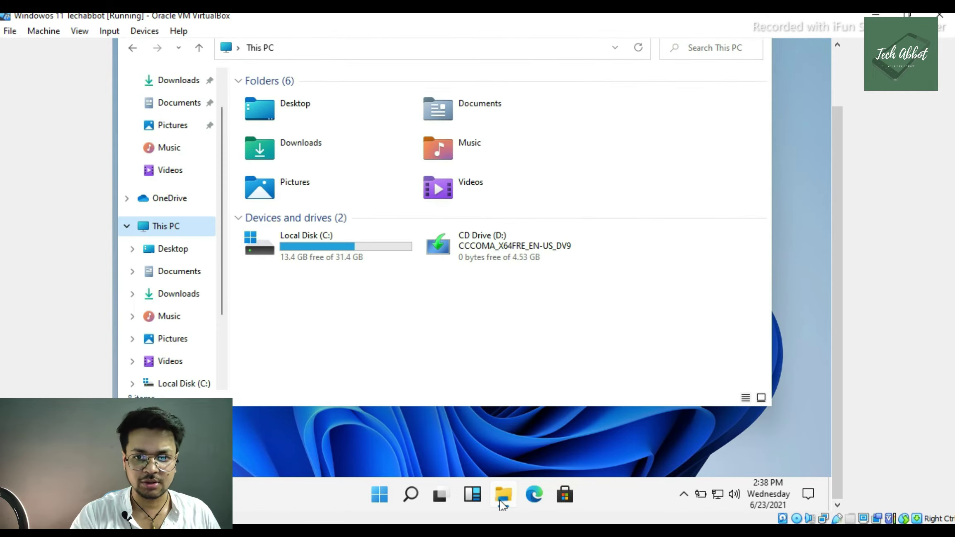
left_click(501, 503)
left_click(501, 503)
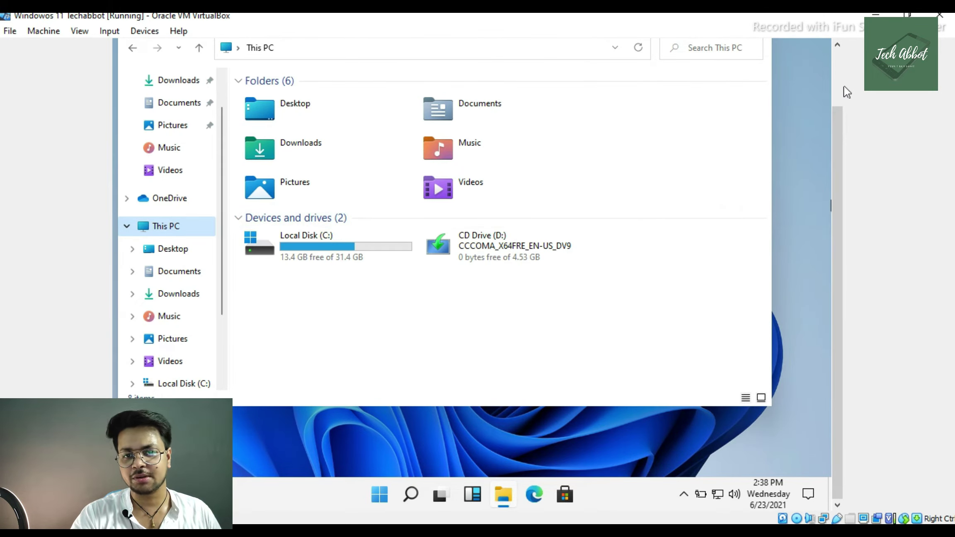
- Snap the This PC window to the upper-left quarter using the four-window snap layout
scroll(837, 89, "up", 2)
scroll(839, 110, "down", 1)
scroll(838, 104, "up", 1)
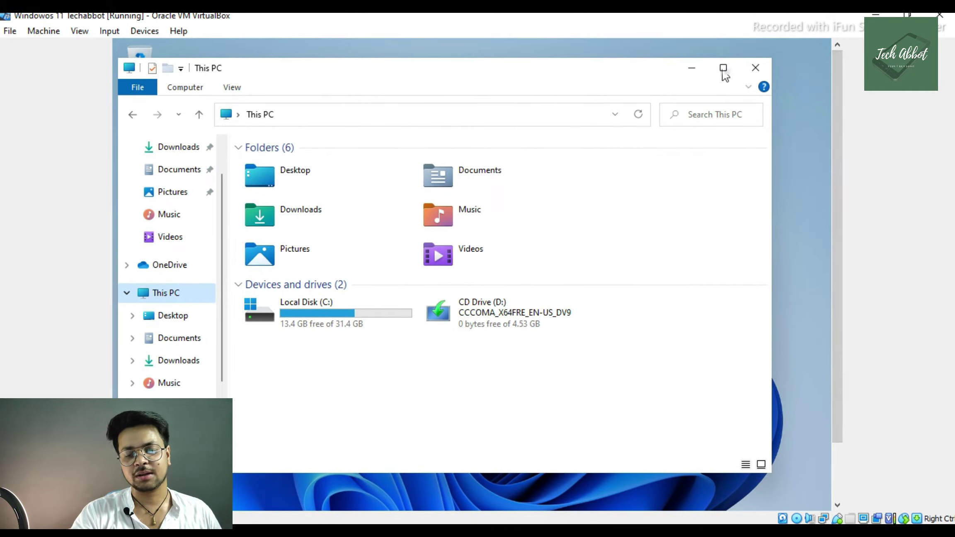
mouse_move(721, 70)
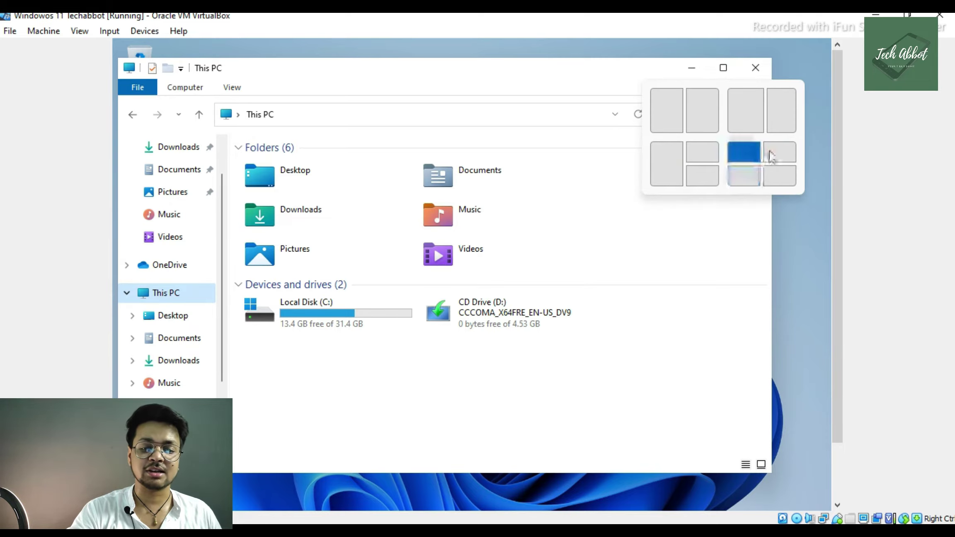
left_click(737, 158)
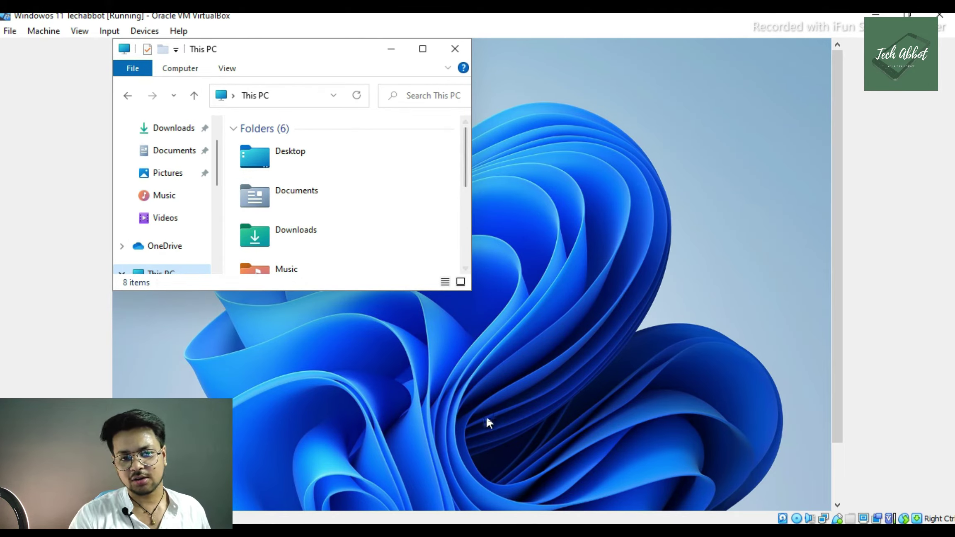
- Open the Start menu over the snapped File Explorer window and dismiss it
scroll(841, 460, "down", 2)
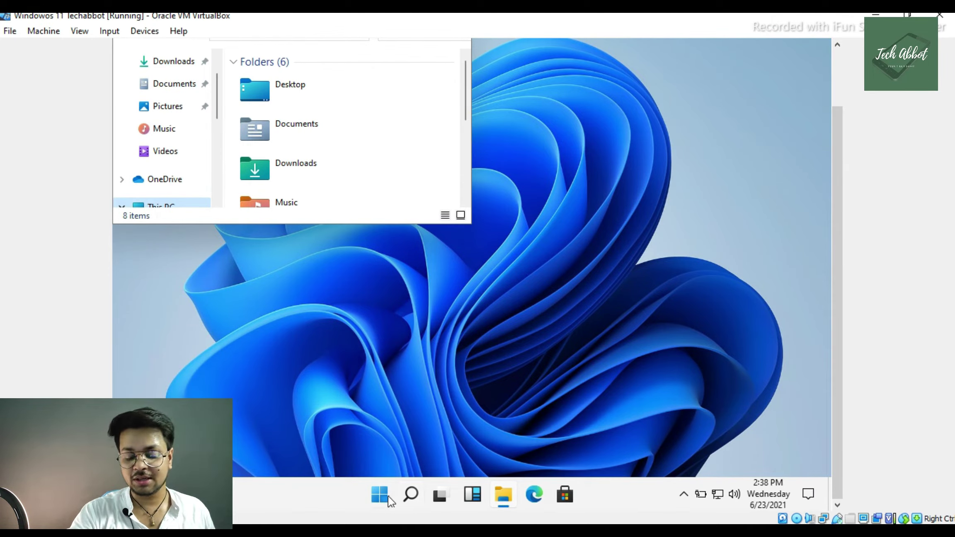
key("super")
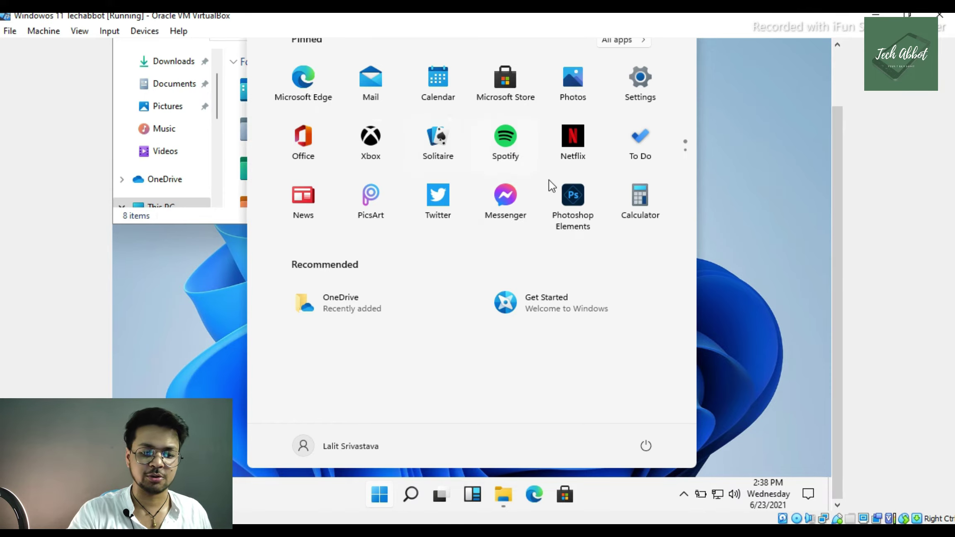
left_click(749, 229)
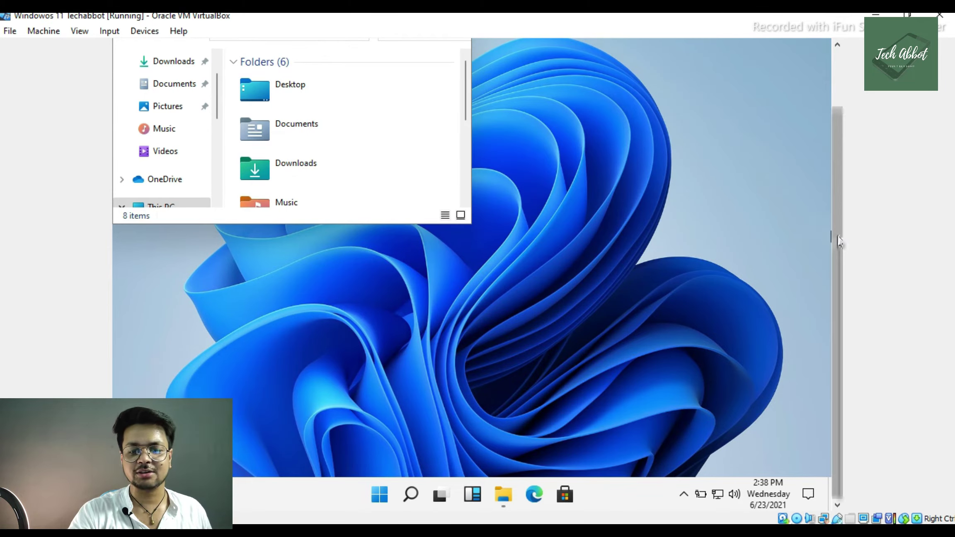
- Snap the maximized This PC window to the left half of the desktop and close it
left_click_drag(834, 206, 837, 159)
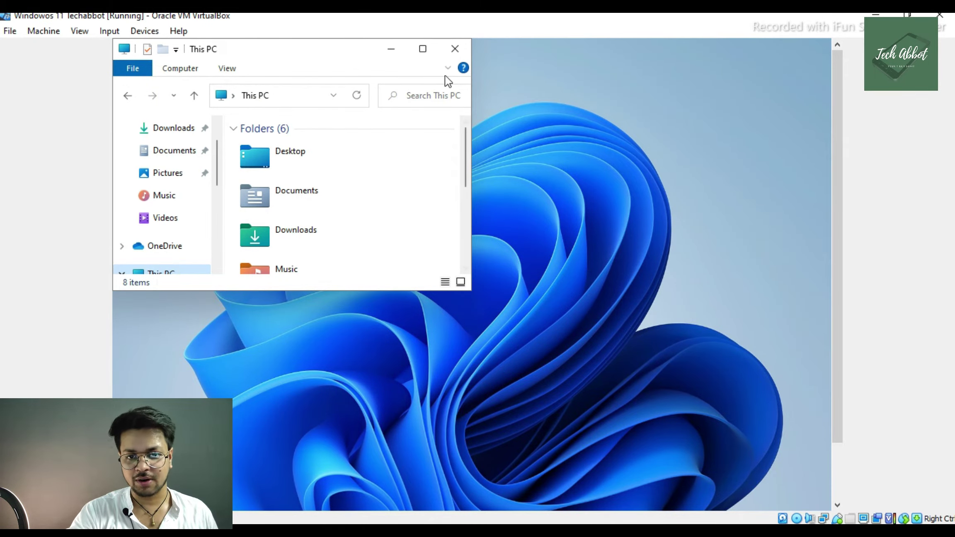
left_click(422, 48)
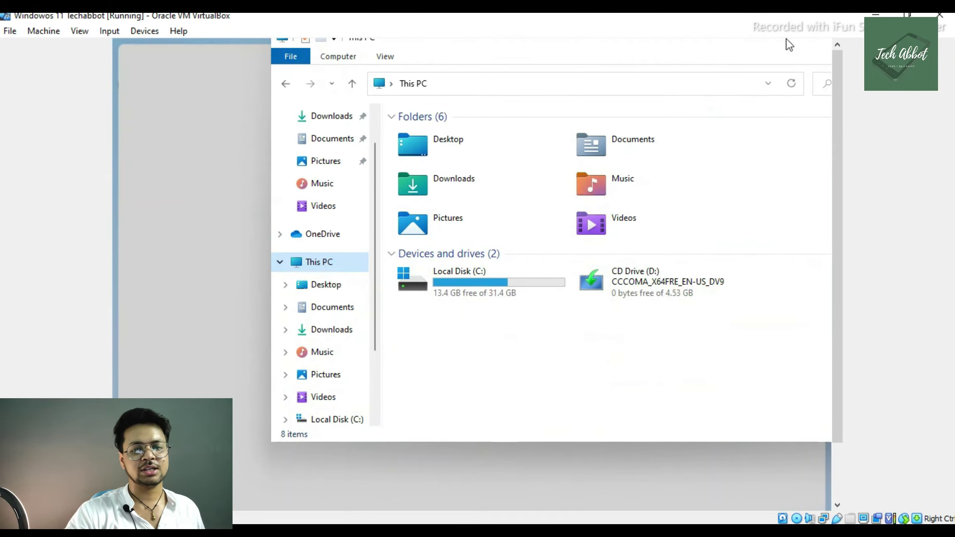
left_click_drag(789, 45, 58, 100)
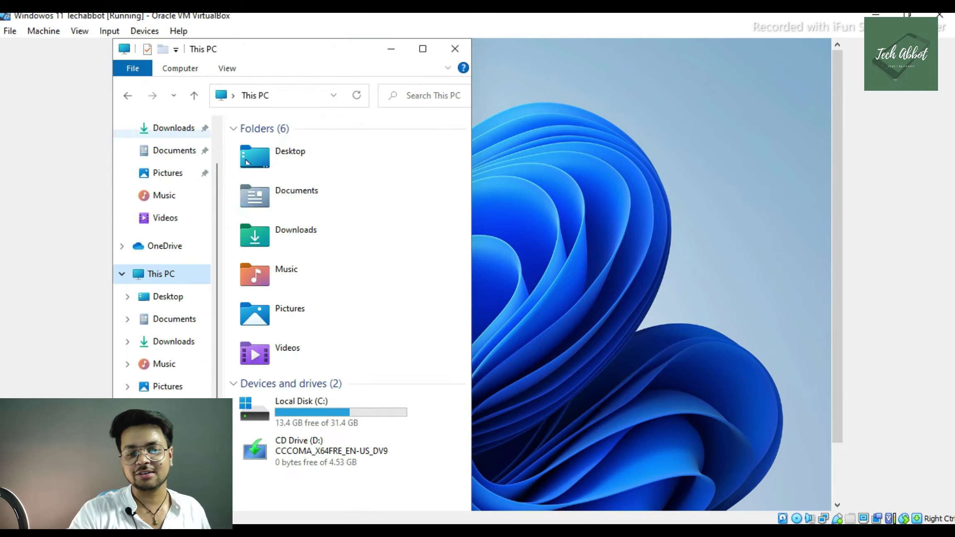
left_click(454, 51)
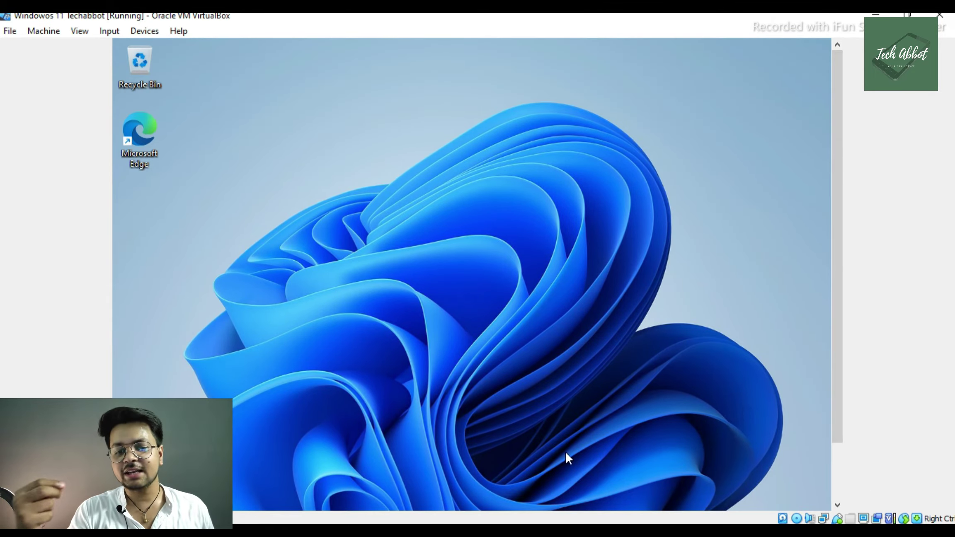
scroll(841, 456, "down", 3)
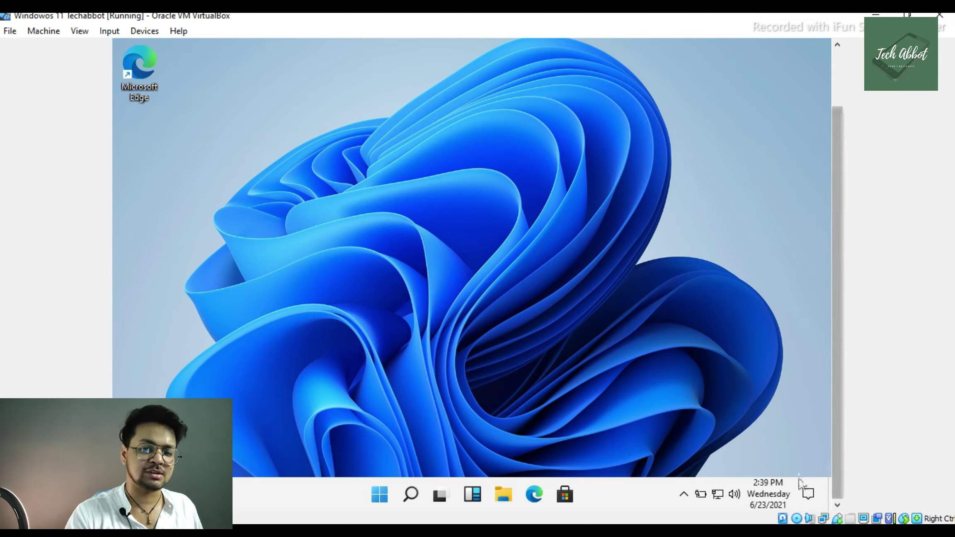